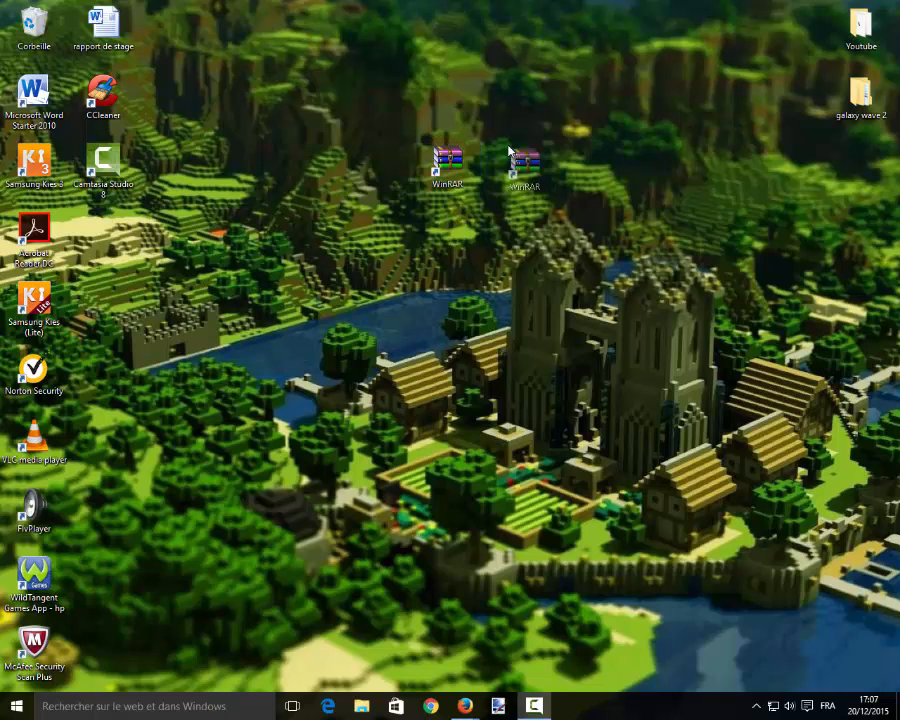
View the WinRAR download page in Firefox, return to the desktop and move the WinRAR shortcut closer to the main group of icons
left_click(503, 289)
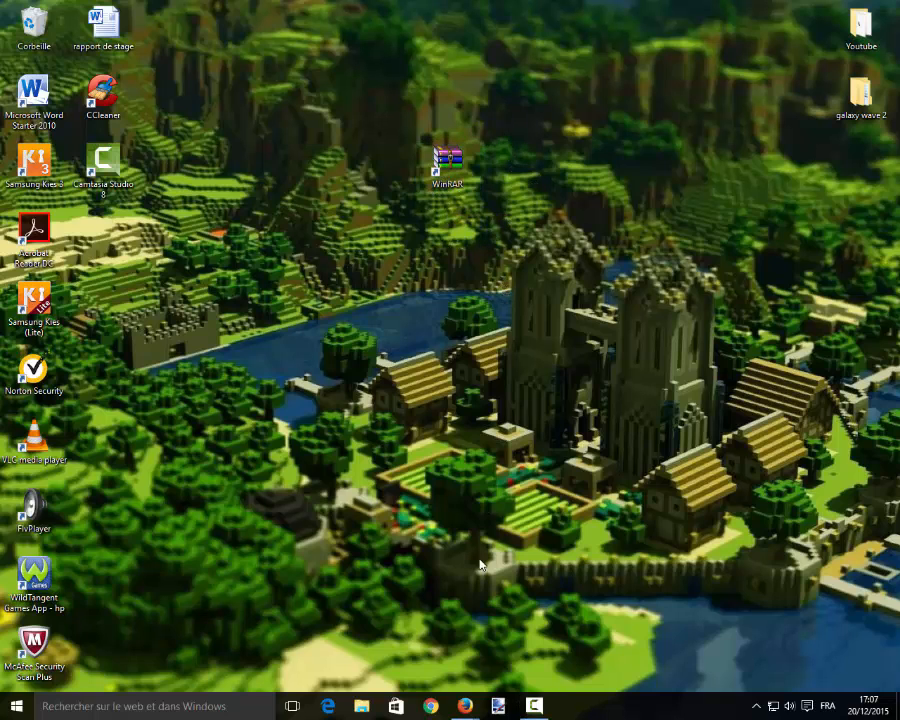
mouse_move(465, 706)
left_click(388, 622)
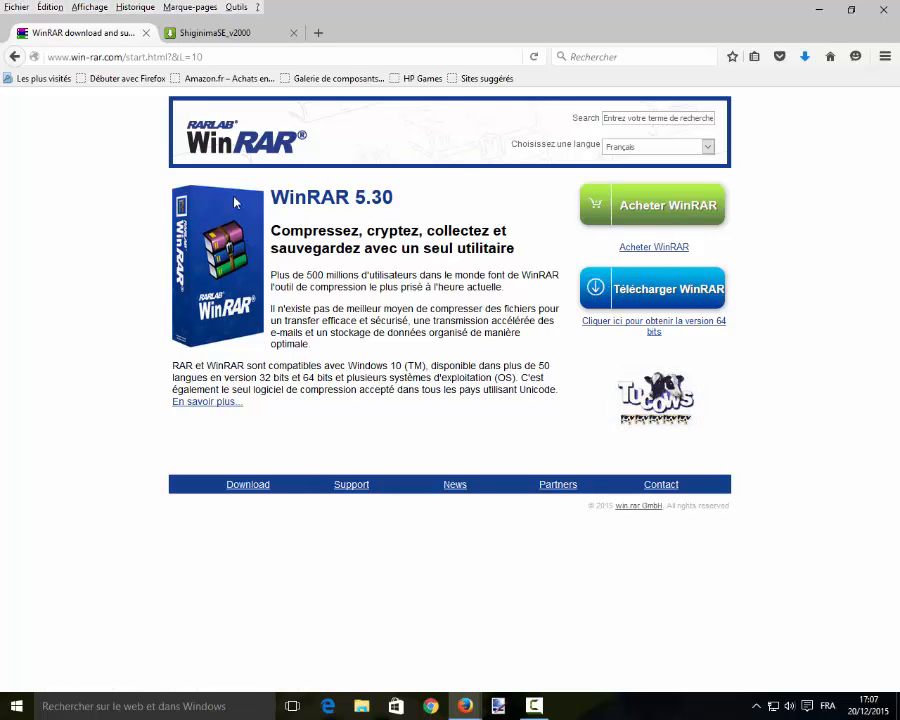
left_click(819, 9)
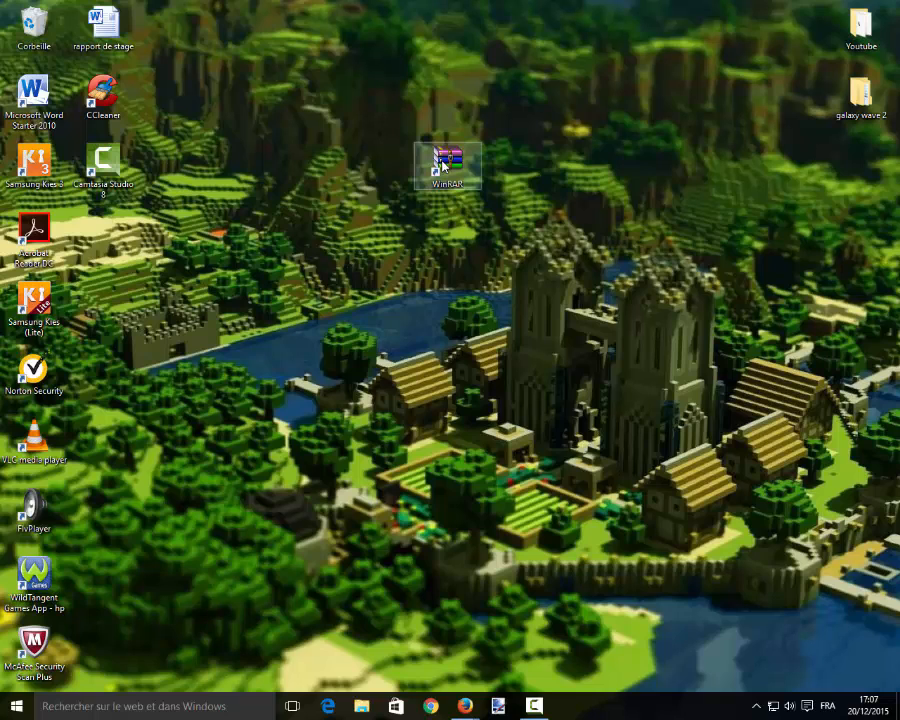
left_click_drag(449, 170, 311, 103)
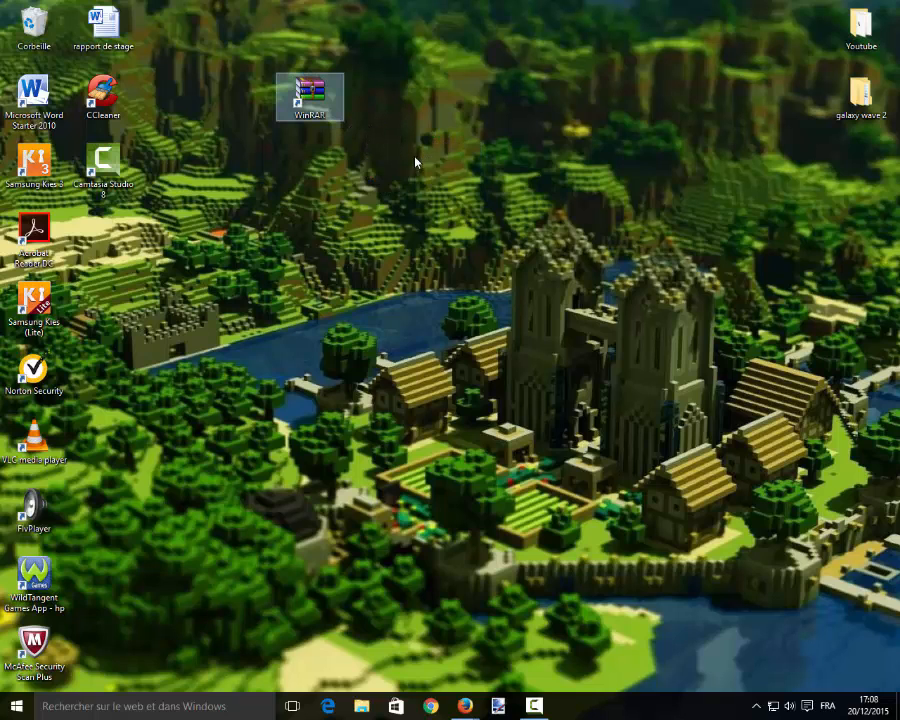
Download ShiginimaSE_v2000.zip from its MediaFire page in Firefox, choosing to save the file, and close the Tribal Wars 2 advertising window
mouse_move(465, 706)
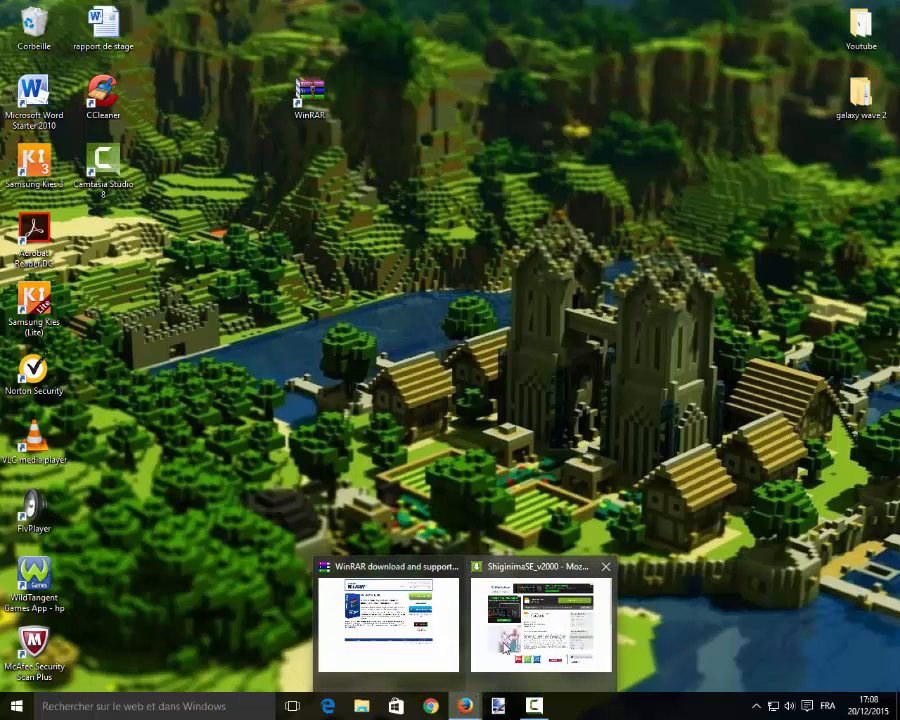
mouse_move(510, 641)
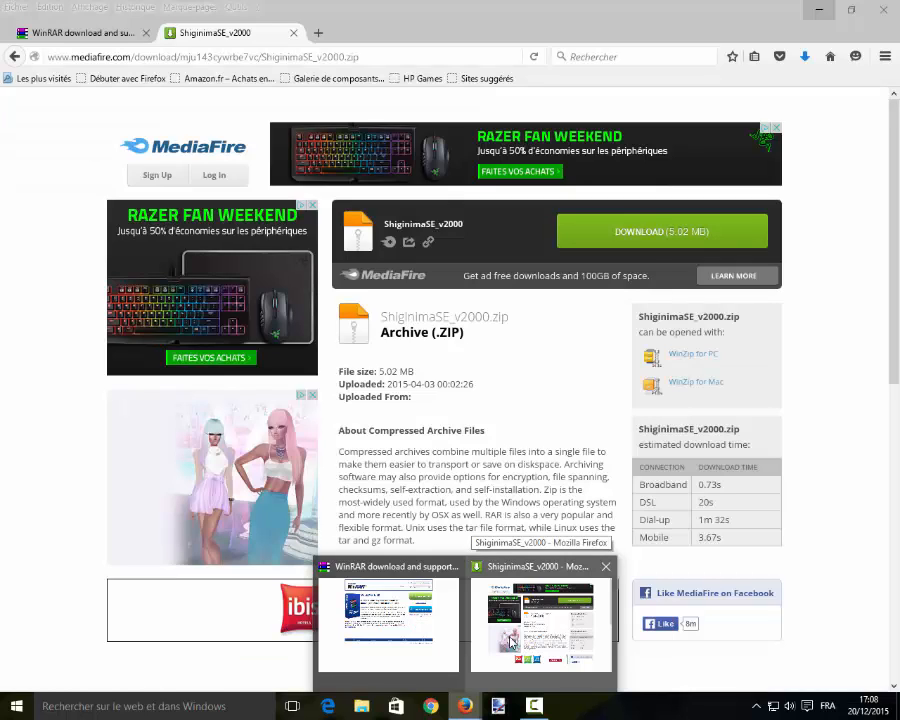
left_click(510, 641)
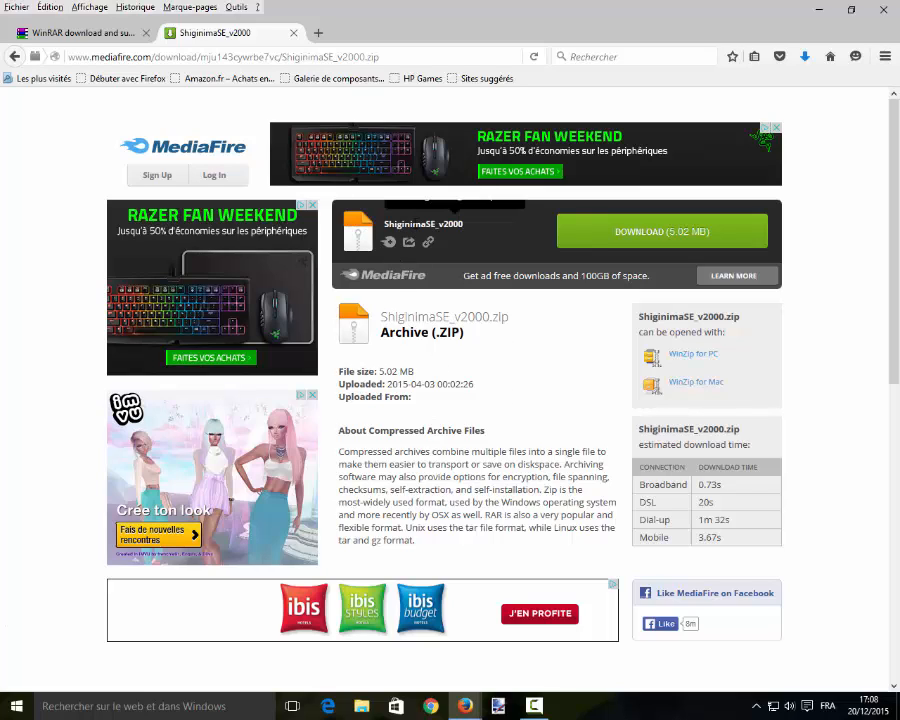
left_click(631, 233)
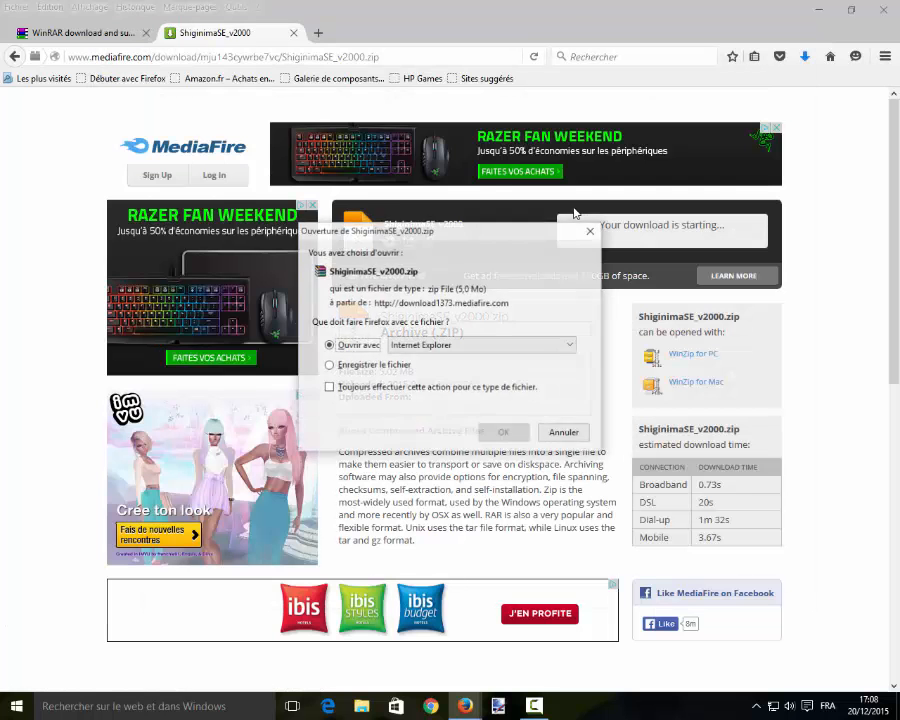
left_click(328, 367)
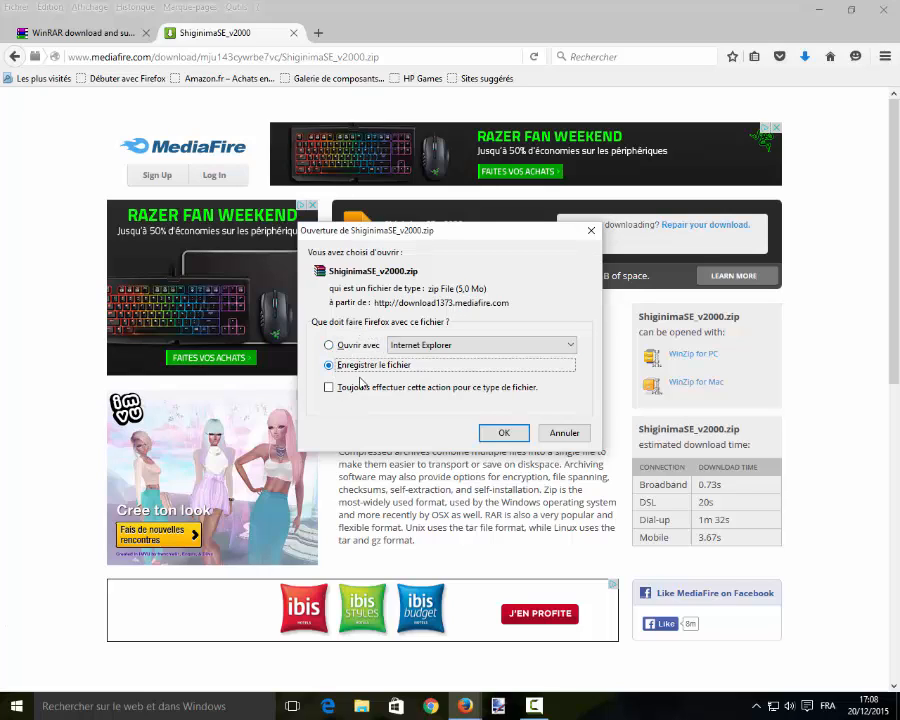
left_click(503, 434)
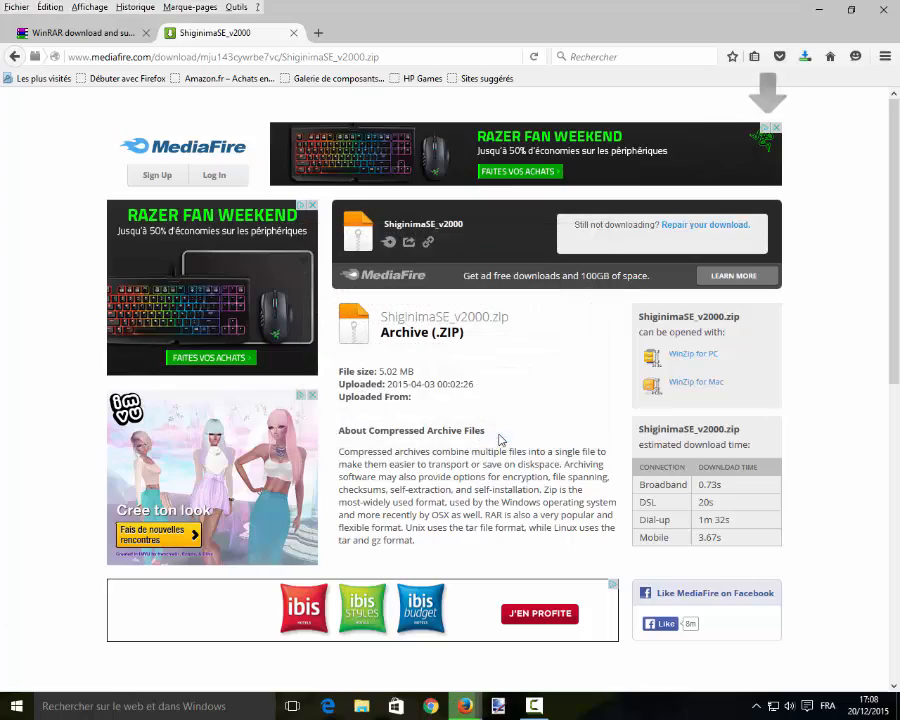
left_click(818, 10)
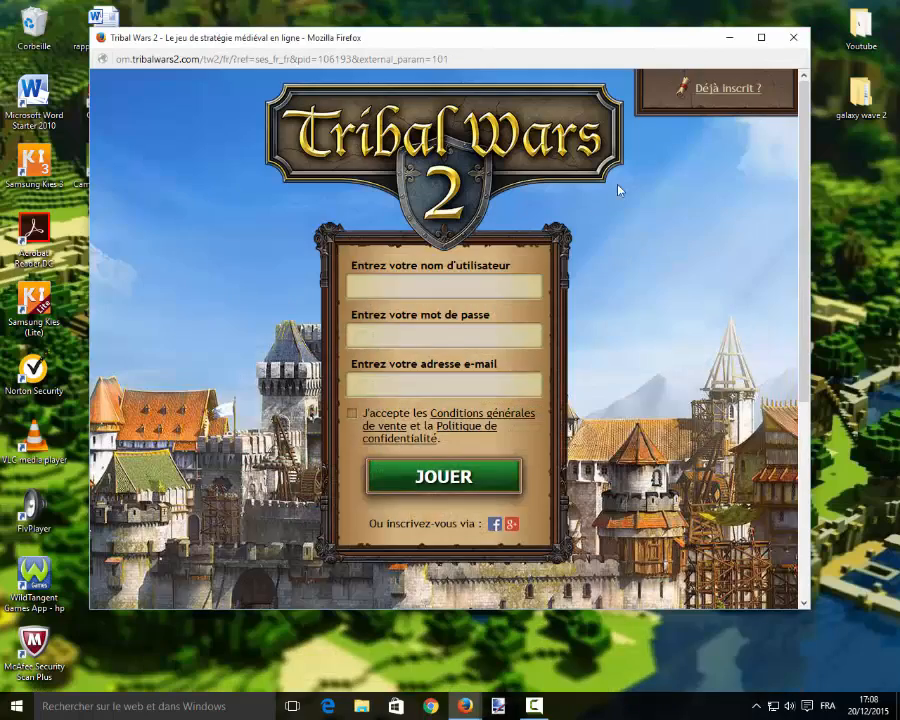
left_click(792, 39)
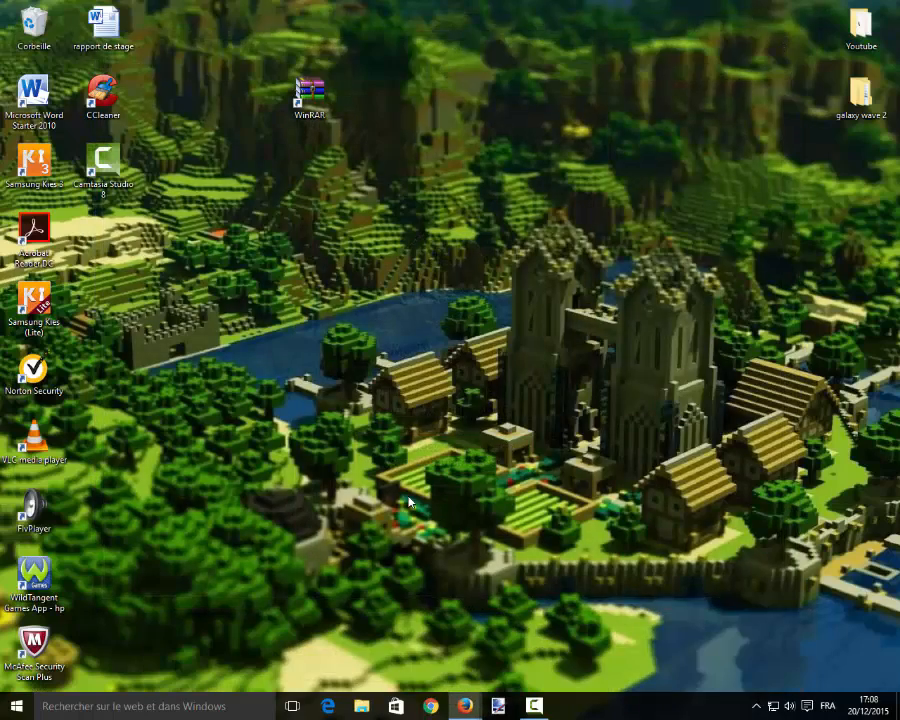
Move the ShiginimaSE_v2000 archive from the Téléchargements folder to the desktop and close the file explorer
key("super")
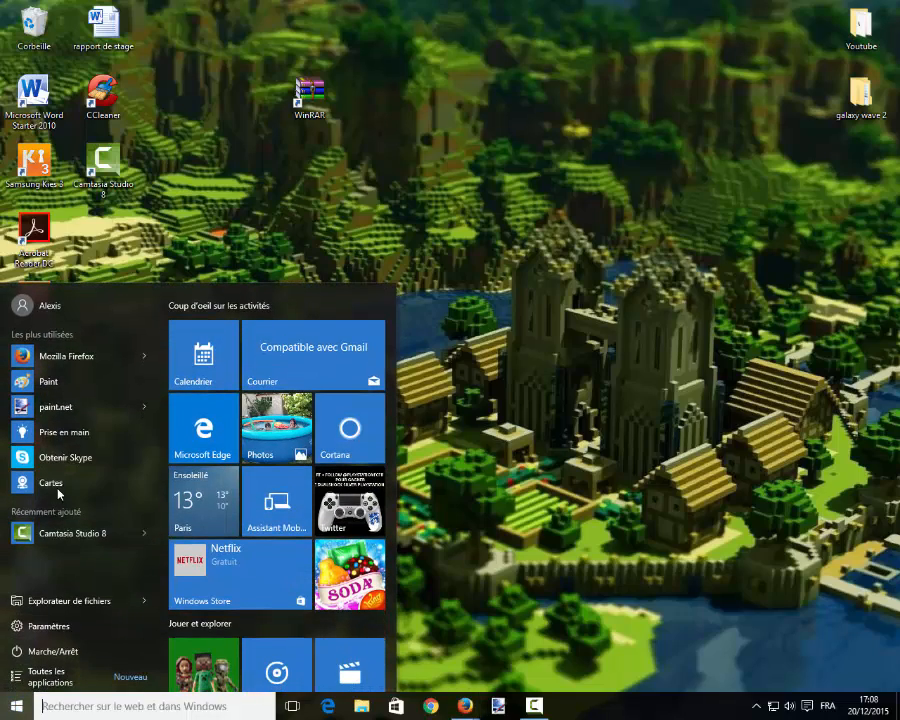
left_click(83, 601)
left_click(70, 165)
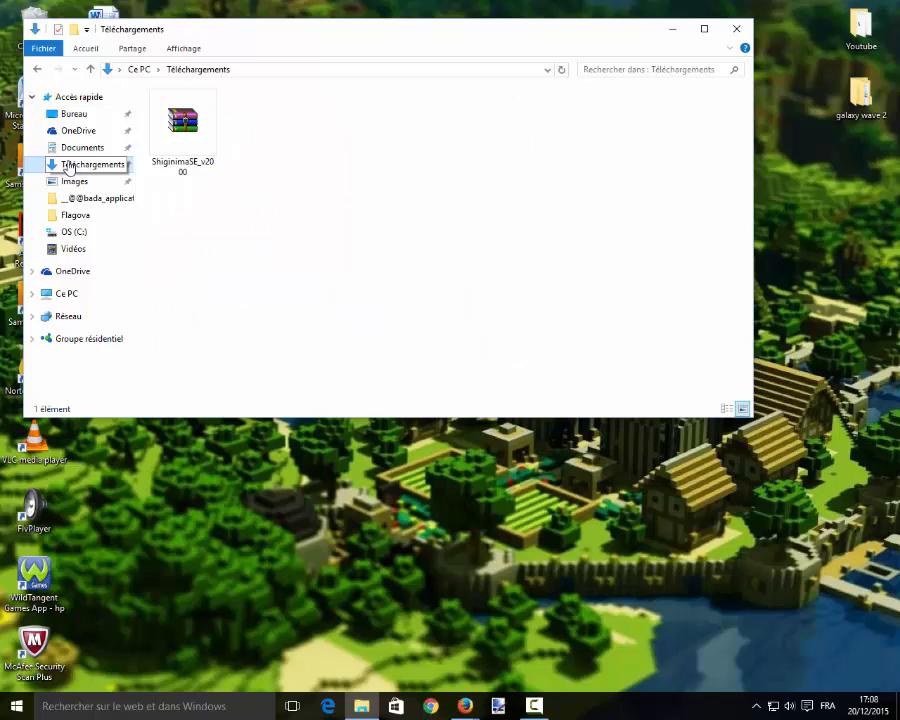
left_click_drag(191, 143, 486, 191)
left_click(736, 28)
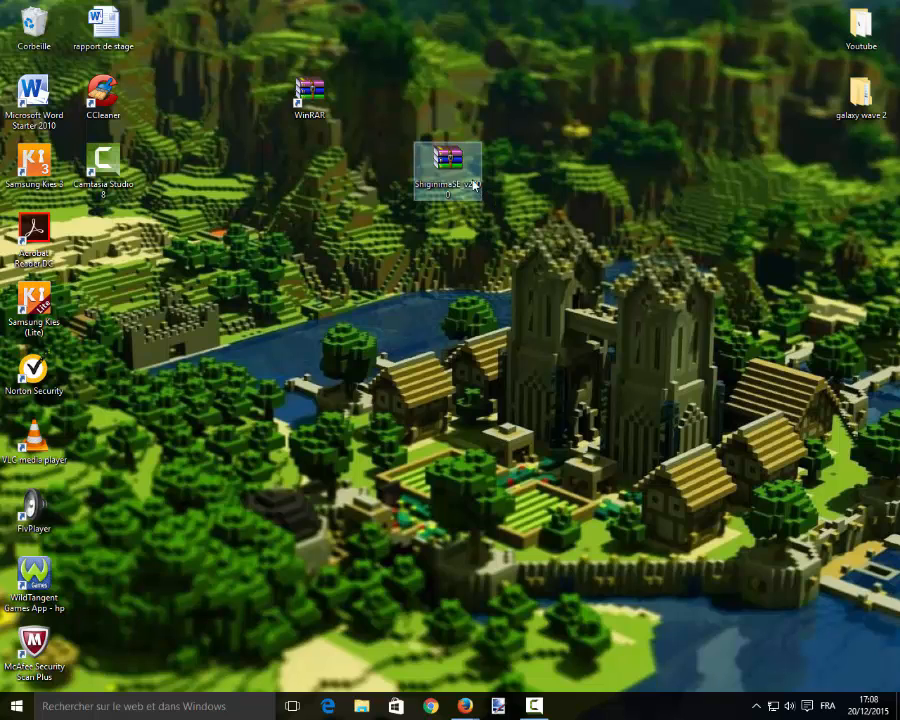
Open the ShiginimaSE_v2000 archive from the desktop in WinRAR, with its window maximized
right_click(452, 162)
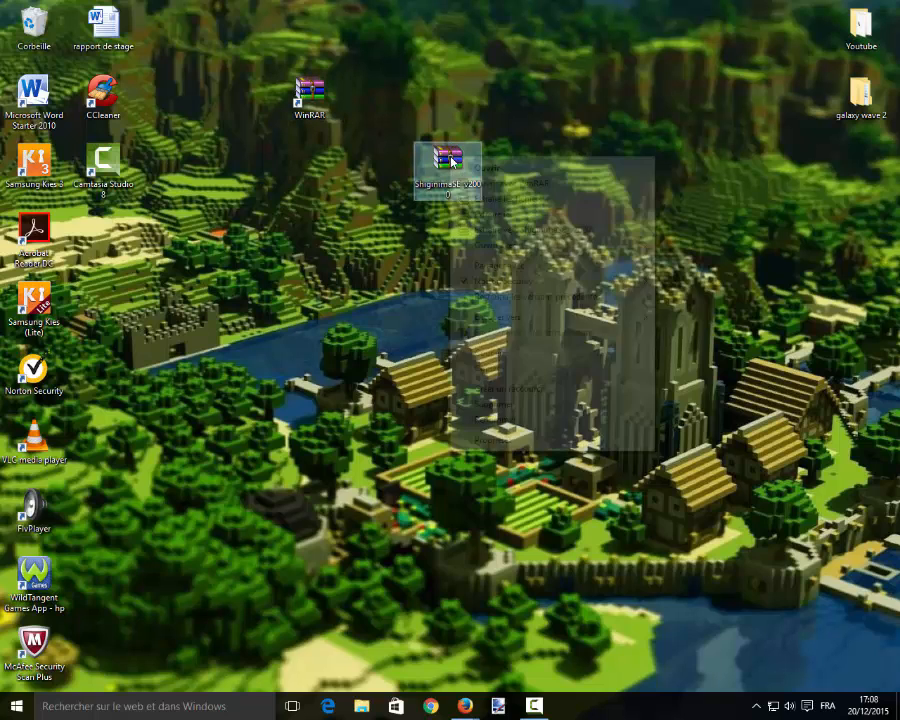
left_click(485, 167)
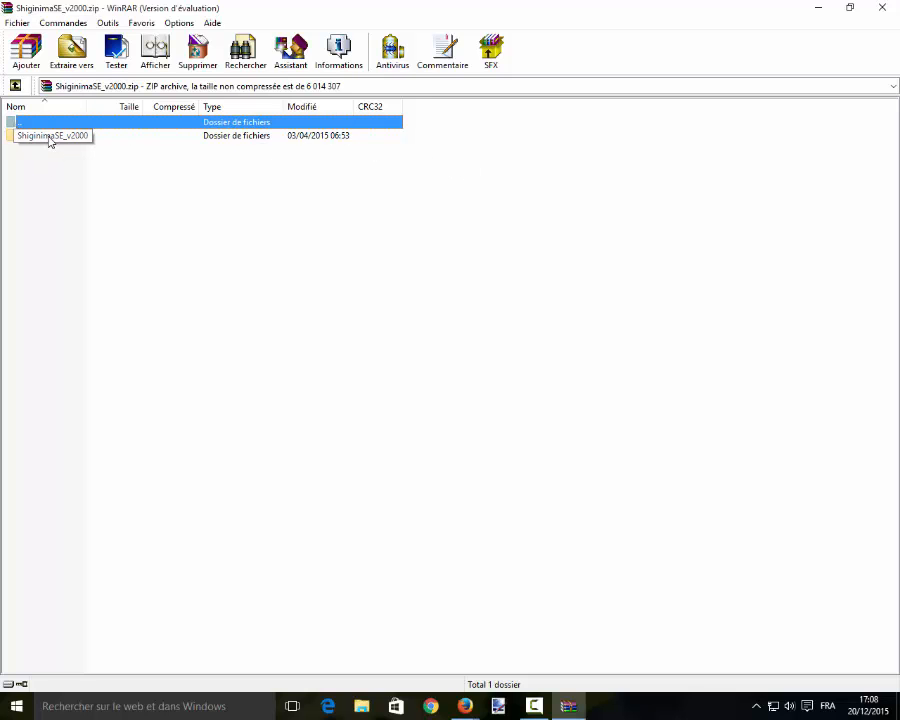
left_click(849, 8)
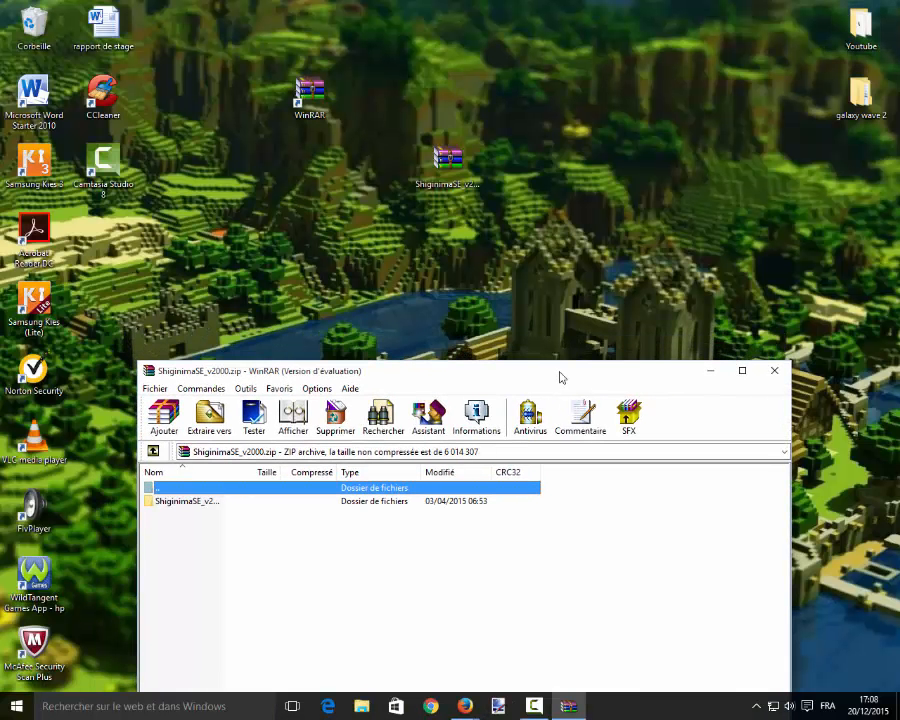
left_click_drag(561, 377, 548, 237)
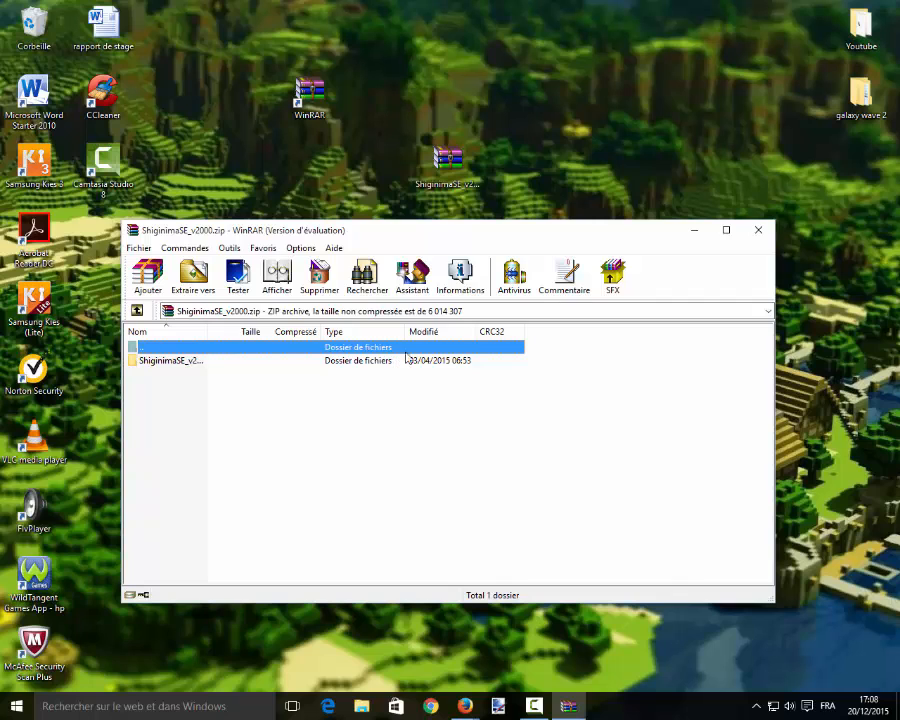
left_click(726, 230)
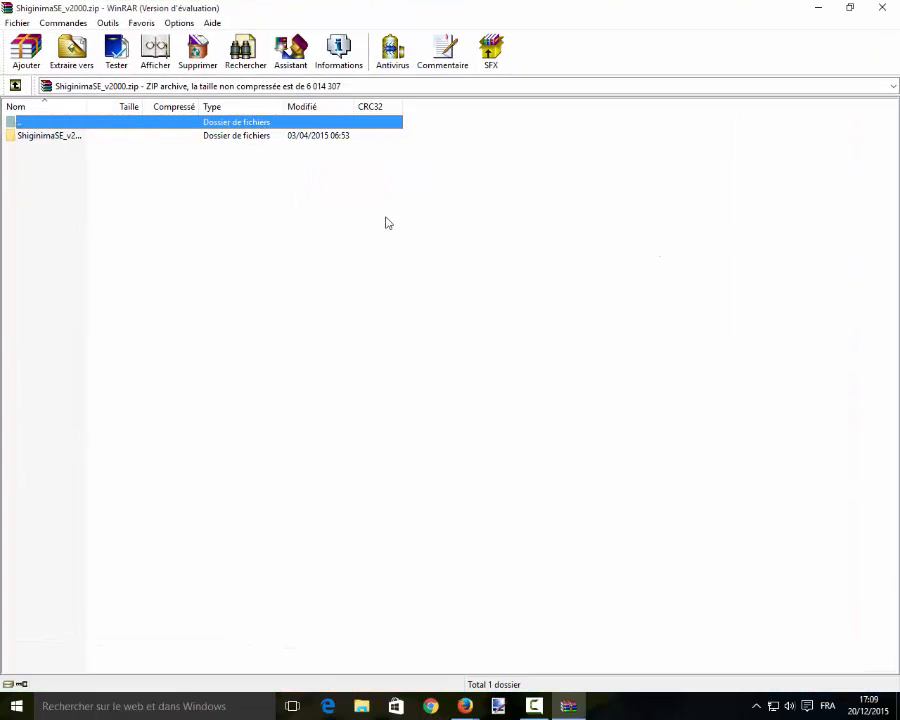
Browse into the archive's ShiginimaSE_v2000 folder and open its Windows subfolder
double_click(101, 139)
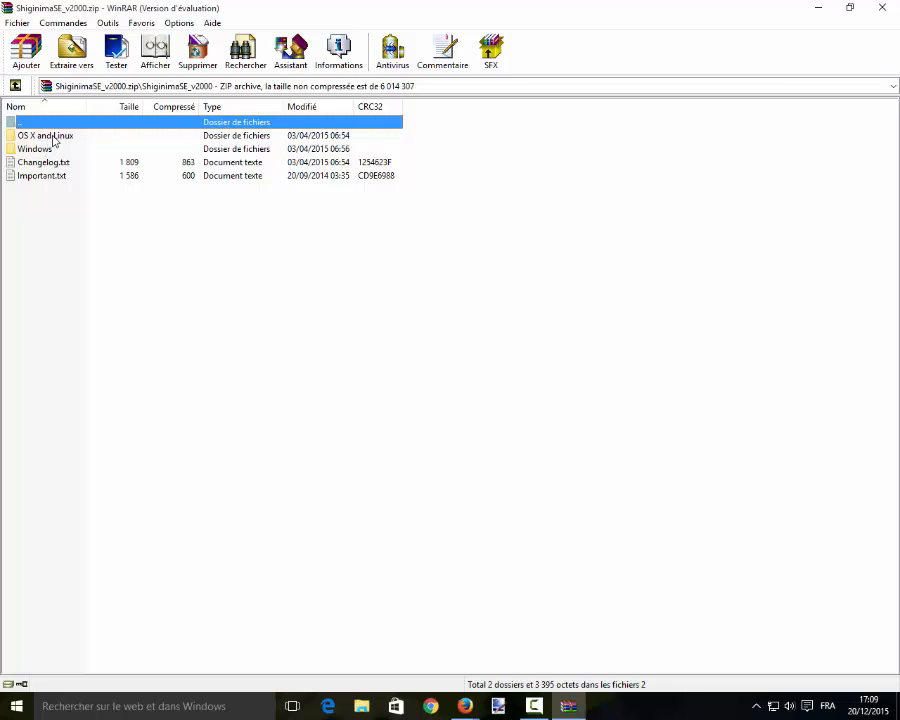
left_click(53, 137)
left_click(50, 149)
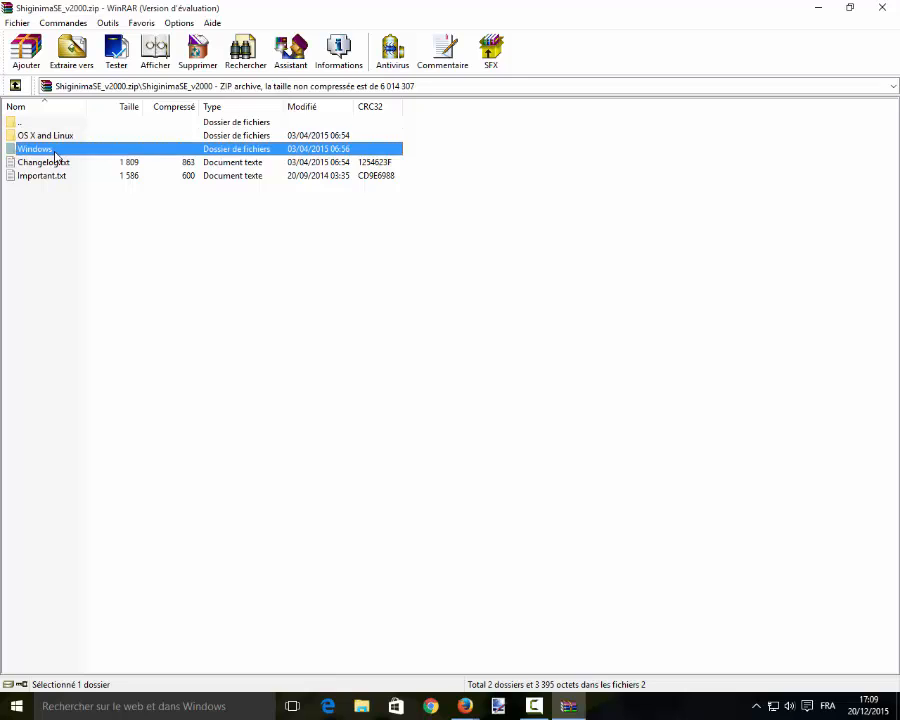
double_click(52, 150)
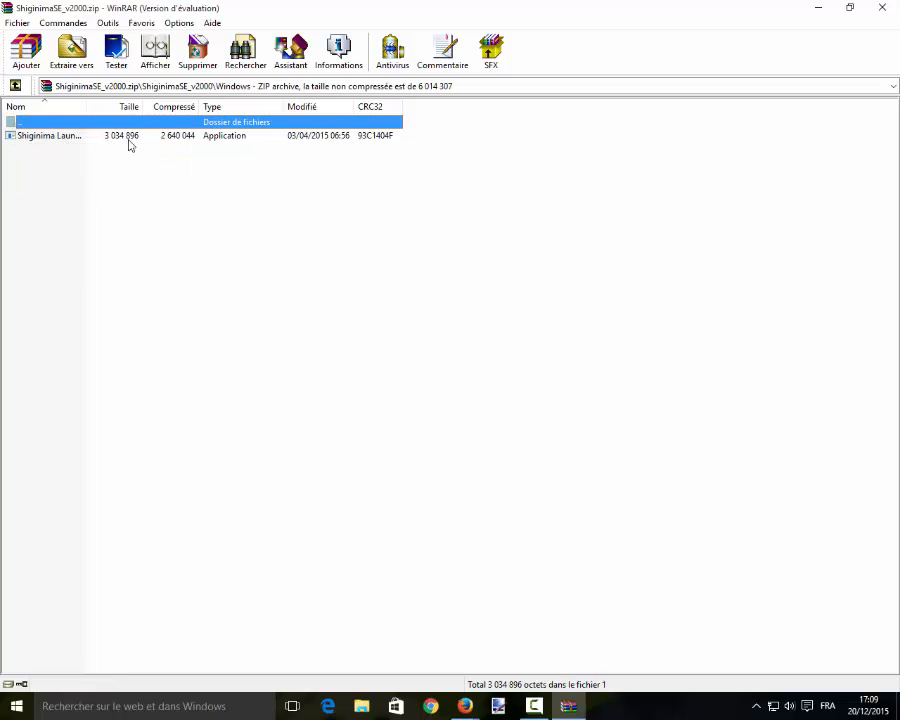
Shrink the archive window, extract the Shiginima Launcher application onto the desktop and close WinRAR
double_click(615, 7)
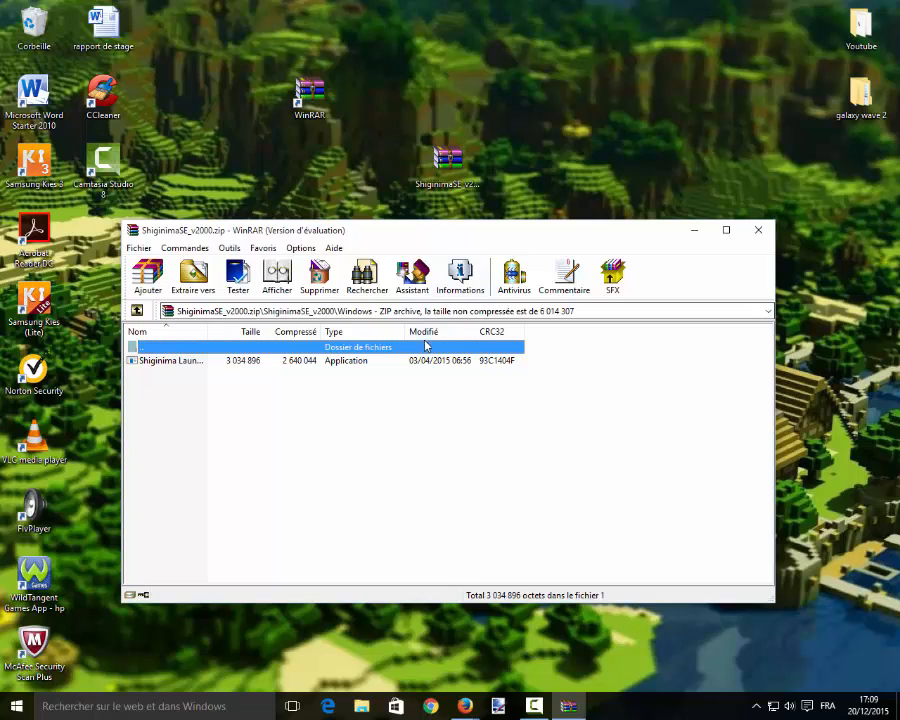
left_click_drag(411, 239, 388, 223)
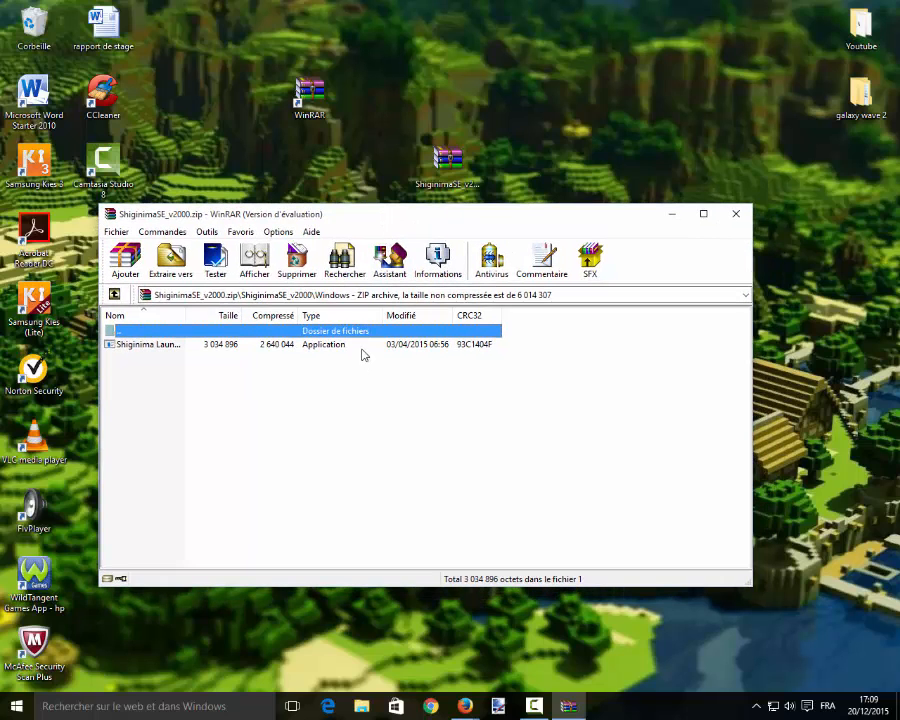
left_click(363, 346)
left_click_drag(367, 350, 862, 330)
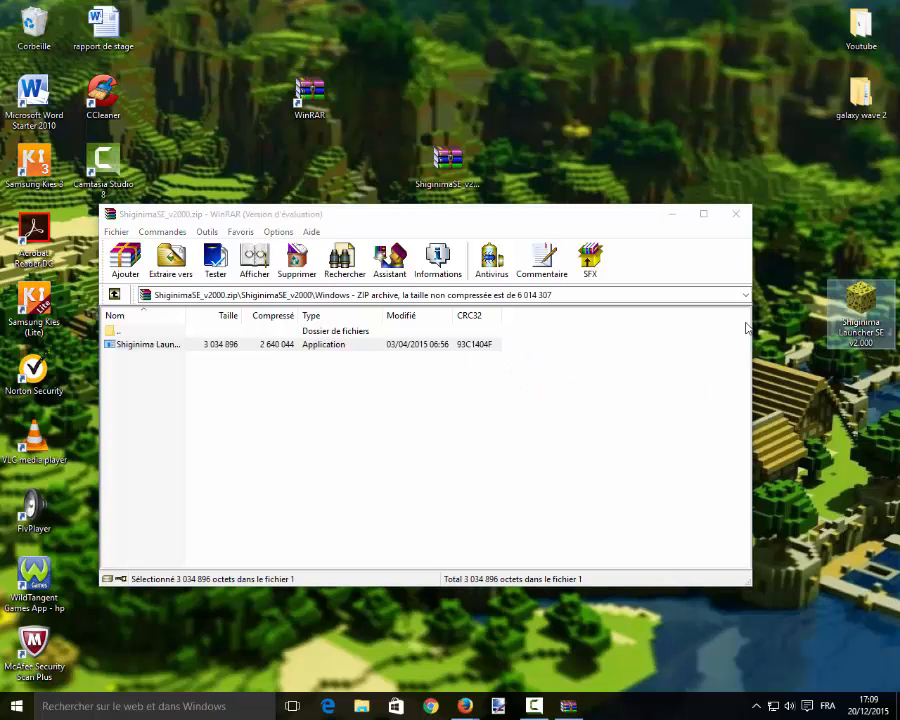
left_click(737, 216)
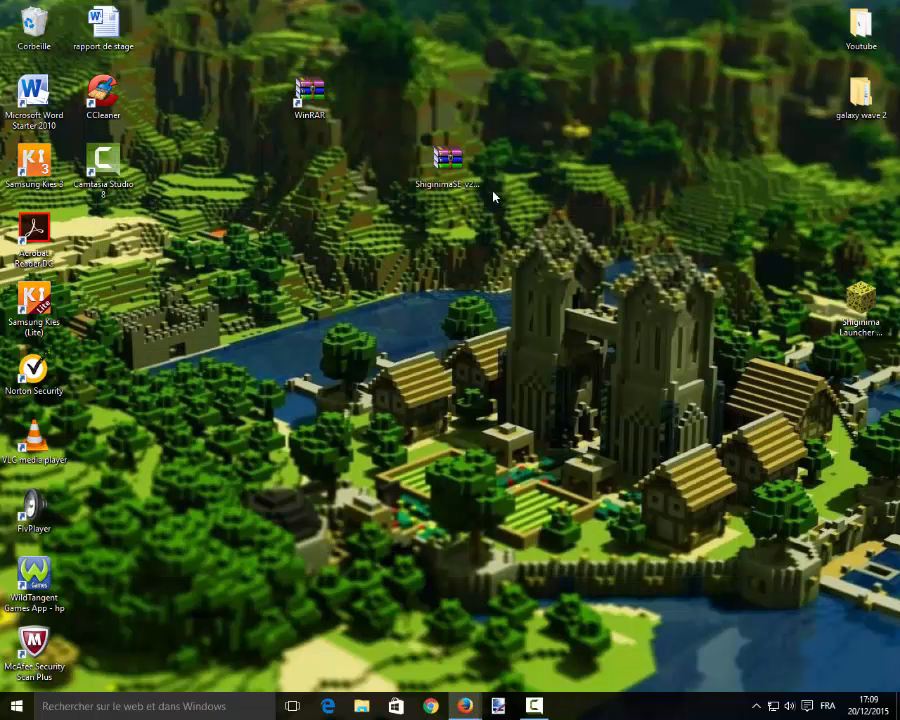
Rearrange the desktop, placing the Shiginima Launcher near the middle and the ShiginimaSE_v2000 archive level with the WinRAR shortcut
left_click_drag(862, 322, 310, 455)
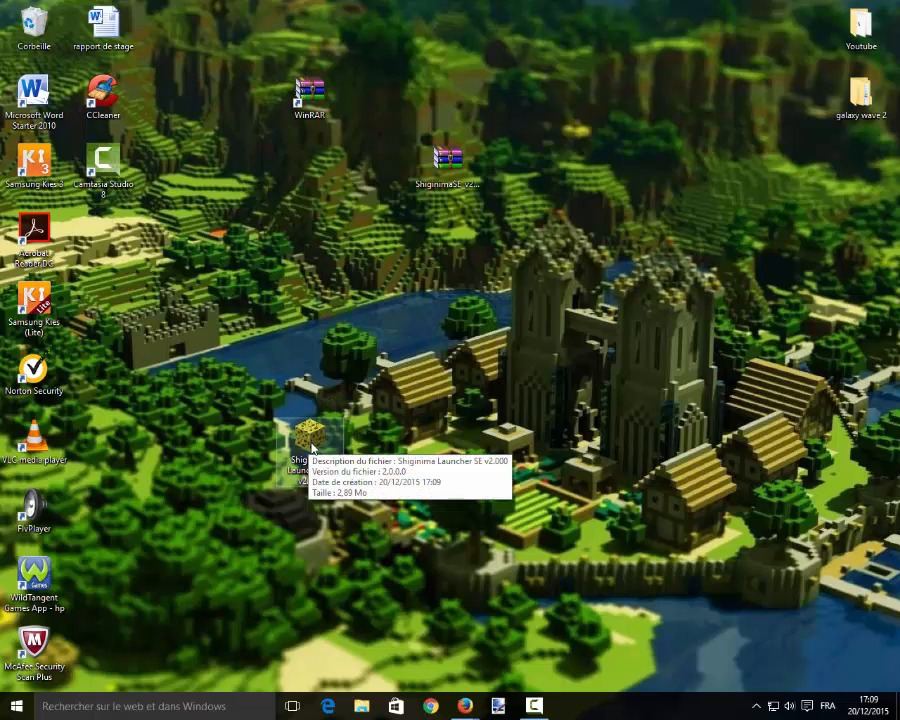
left_click_drag(313, 447, 590, 243)
left_click_drag(470, 183, 425, 118)
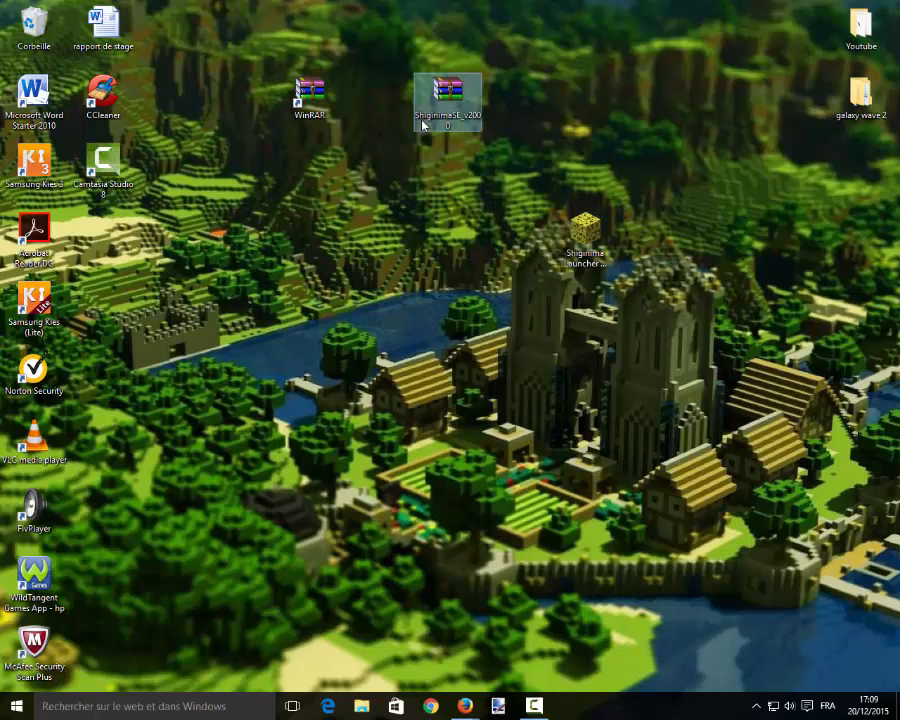
Delete the ShiginimaSE_v2000 archive from the desktop, sending it to the Recycle Bin
right_click(422, 118)
left_click(508, 367)
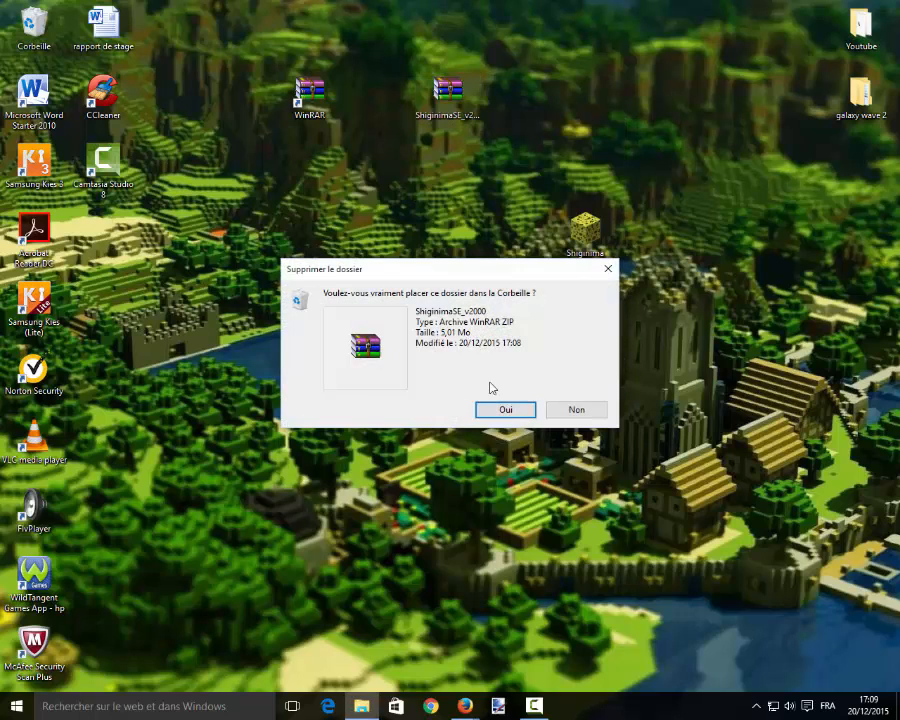
left_click(504, 405)
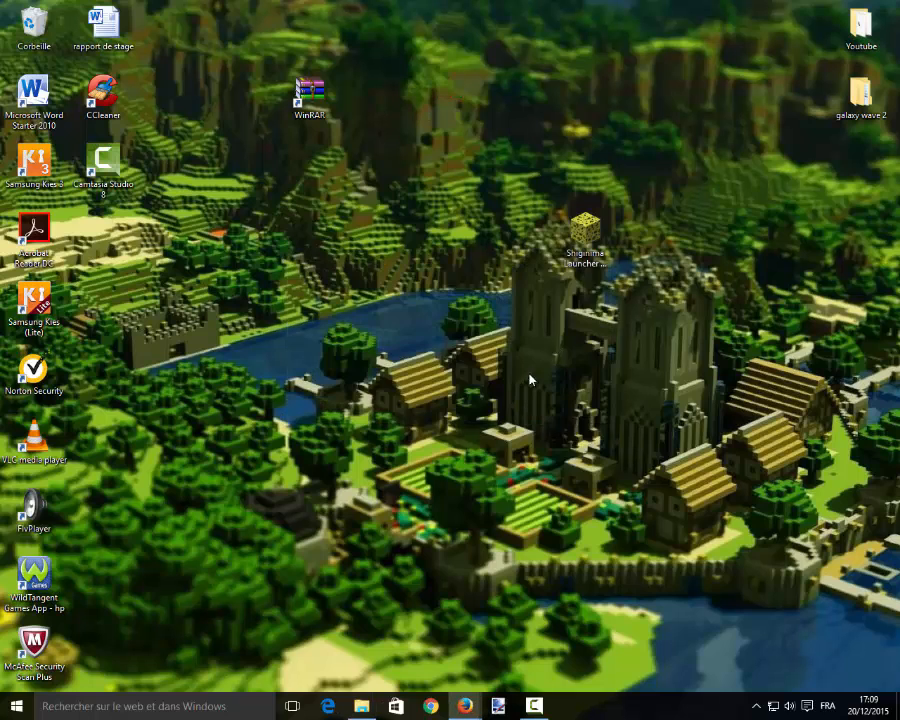
Rename the Shiginima Launcher on the desktop as Minecraft
right_click(560, 248)
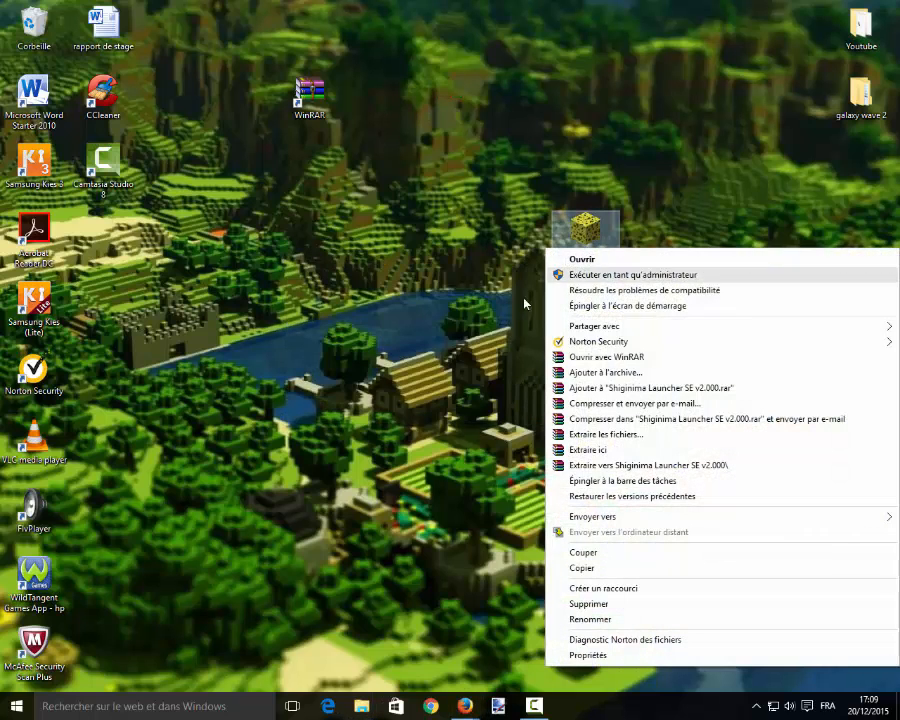
left_click(592, 620)
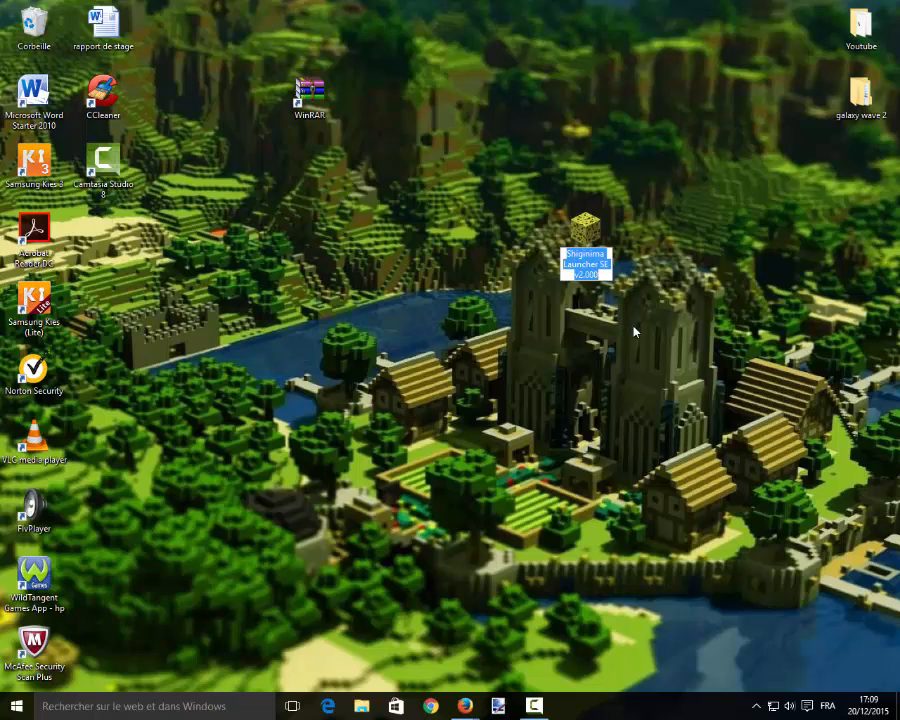
type("Mine")
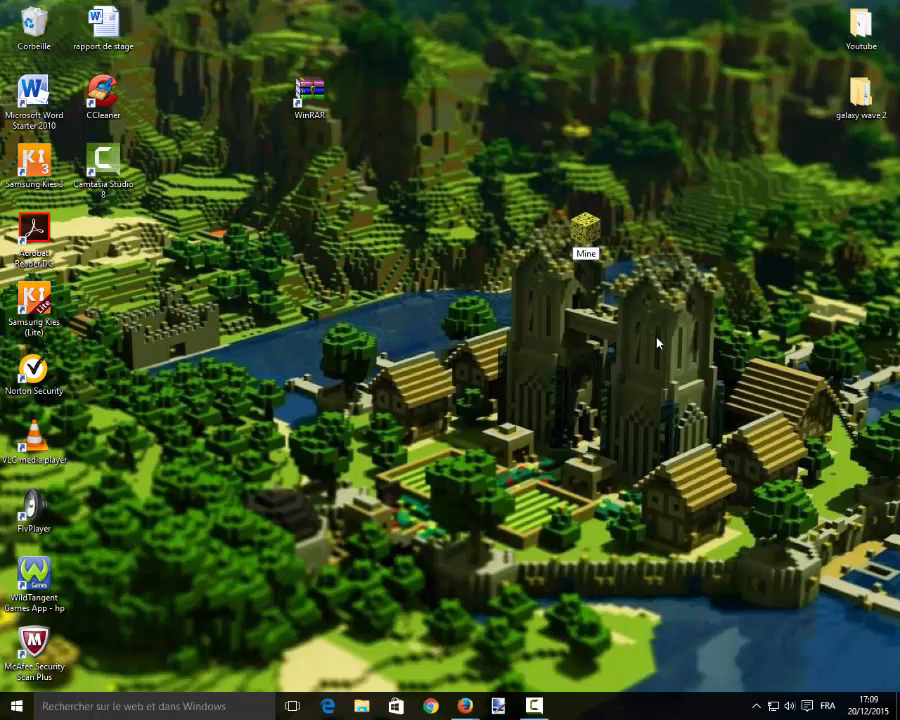
type("craft")
key("Return")
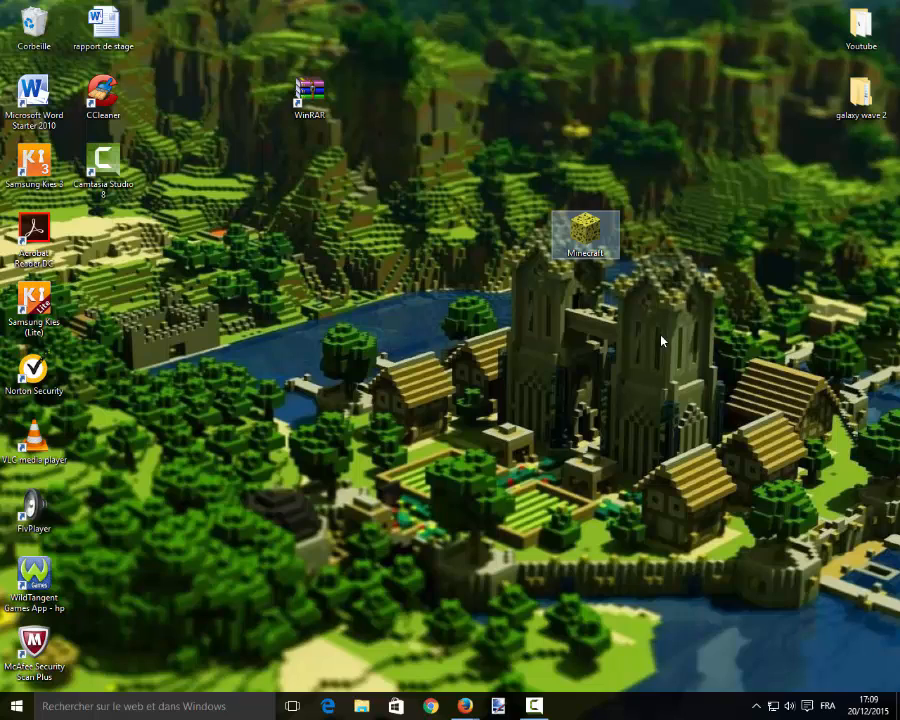
Open the Minecraft launcher from the desktop and acknowledge the update notice without updating
double_click(585, 234)
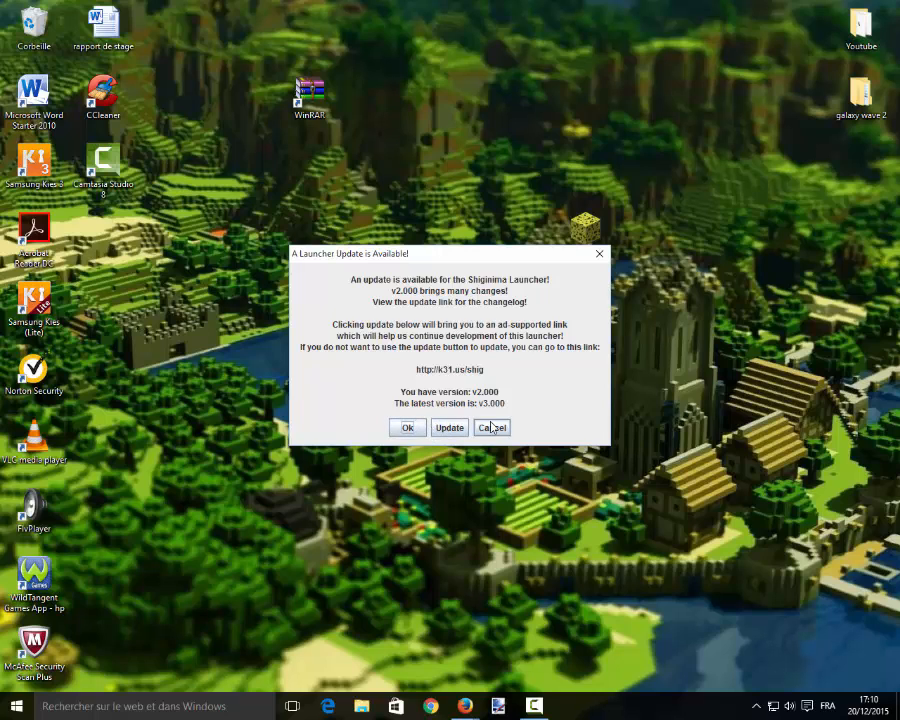
left_click(408, 430)
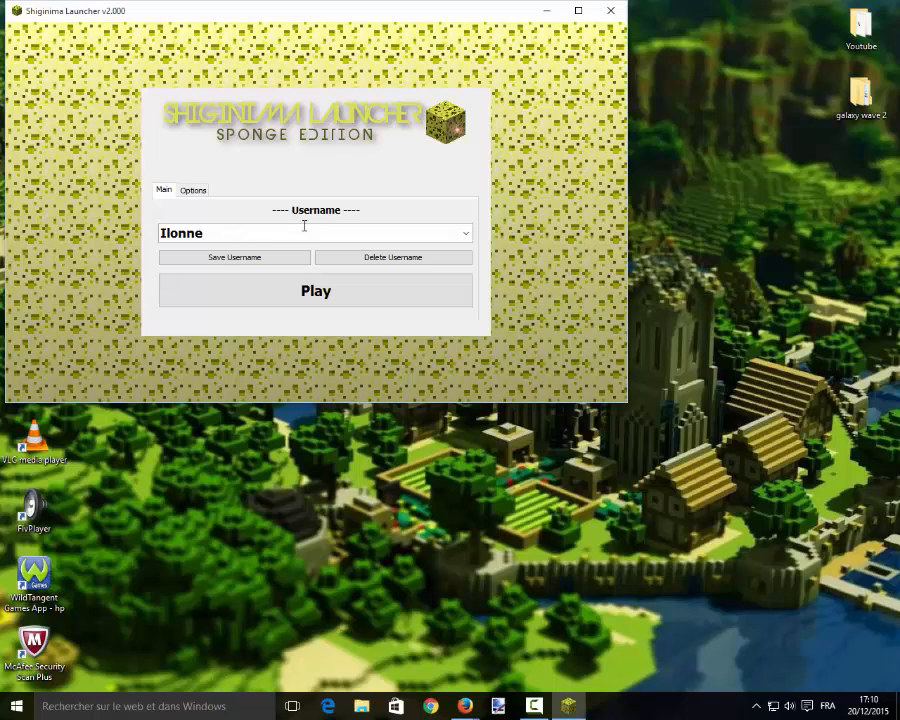
Check the list of saved usernames and the launcher's login options, then return to the main login page
left_click(464, 233)
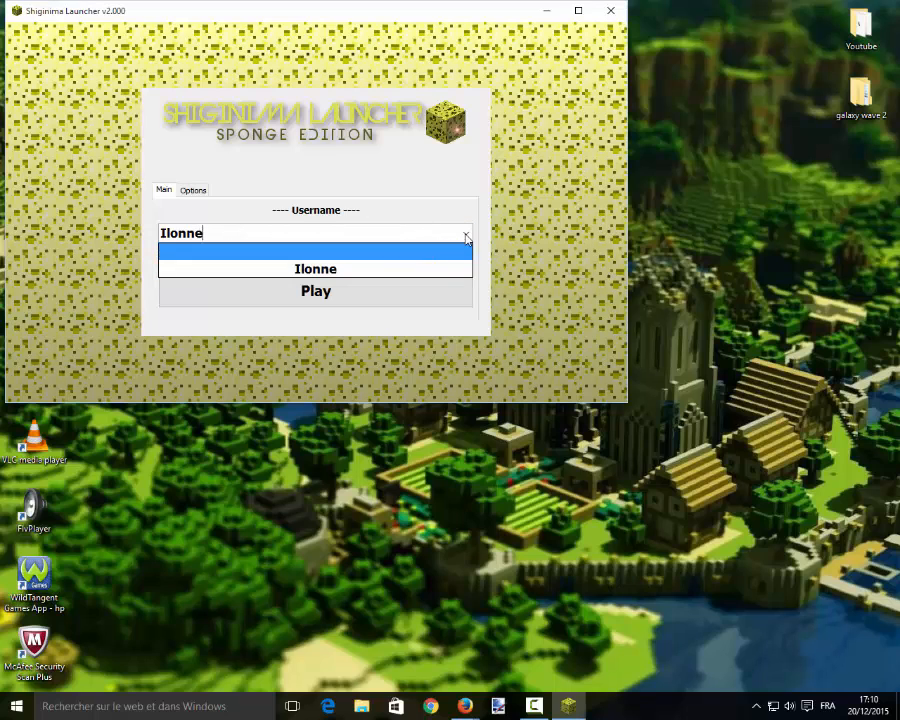
left_click(463, 233)
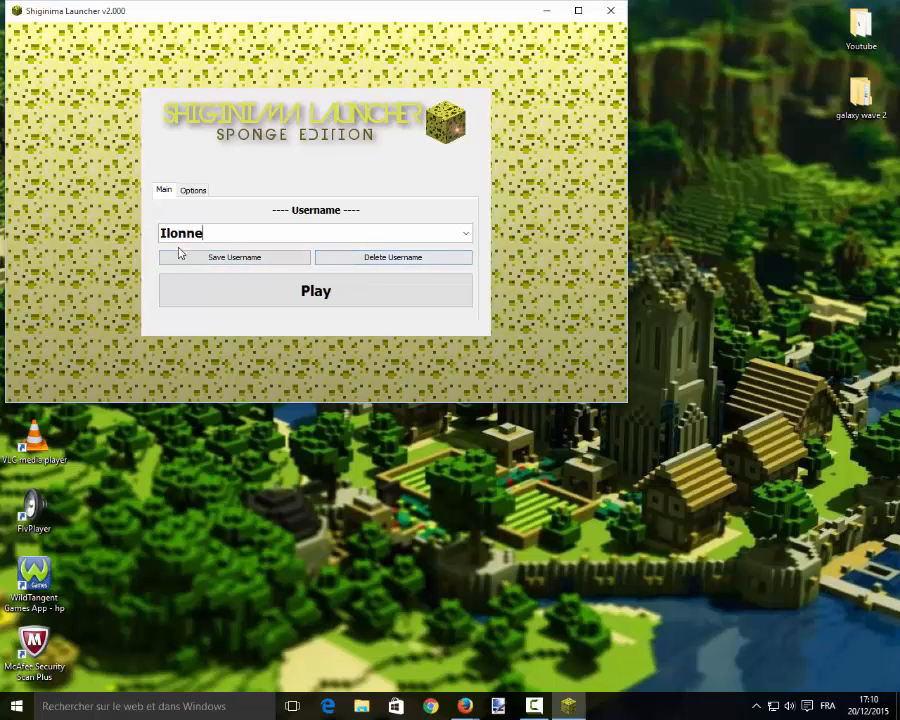
left_click(195, 190)
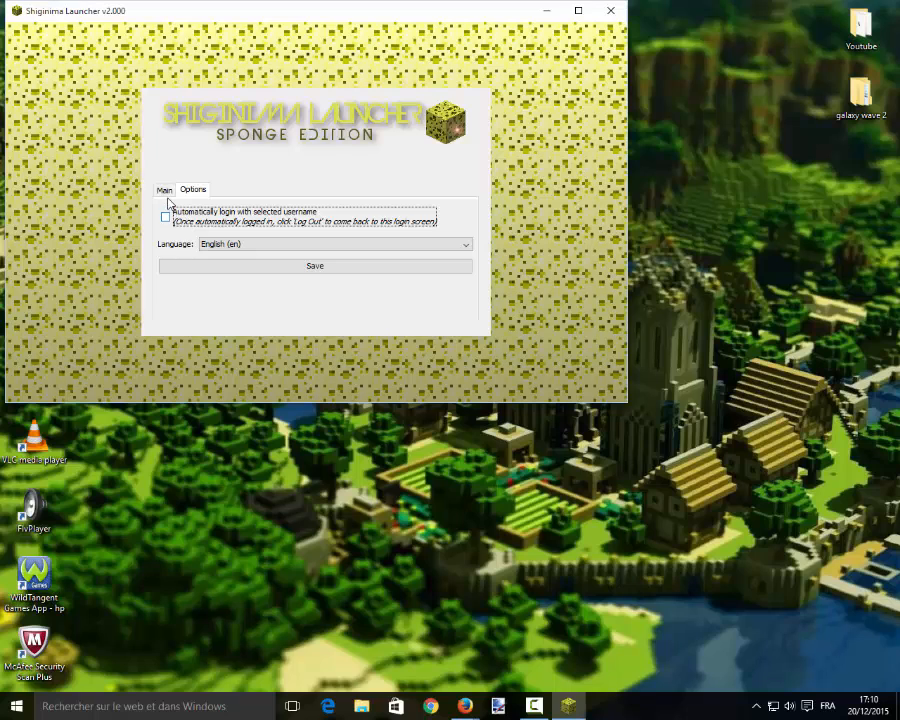
left_click(166, 192)
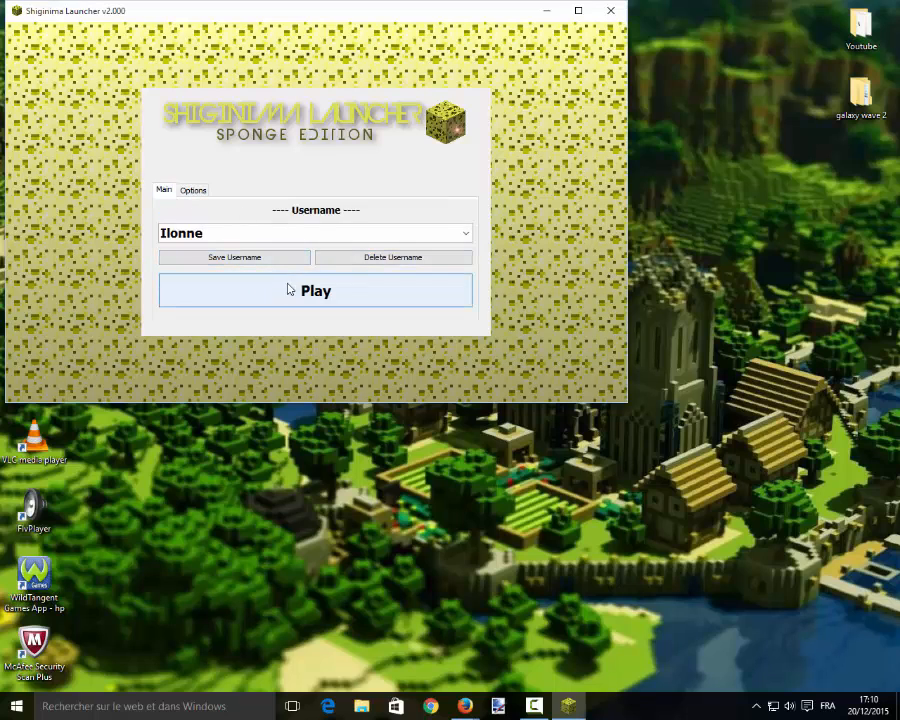
Delete the saved username, enter and save the player's username again, and log in to the launcher
left_click(375, 261)
left_click(289, 232)
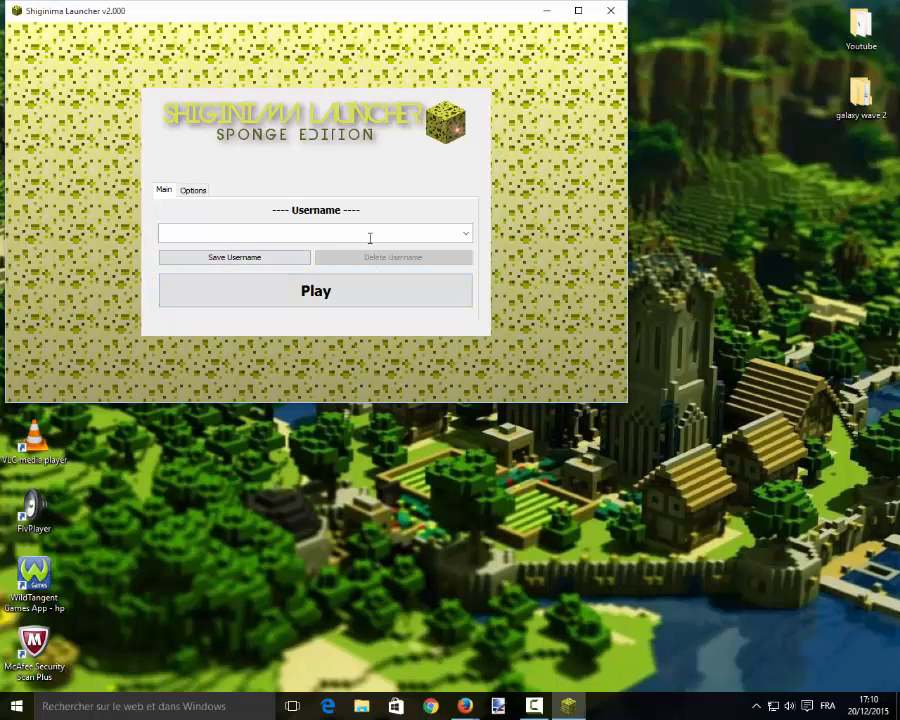
type("Ilonne")
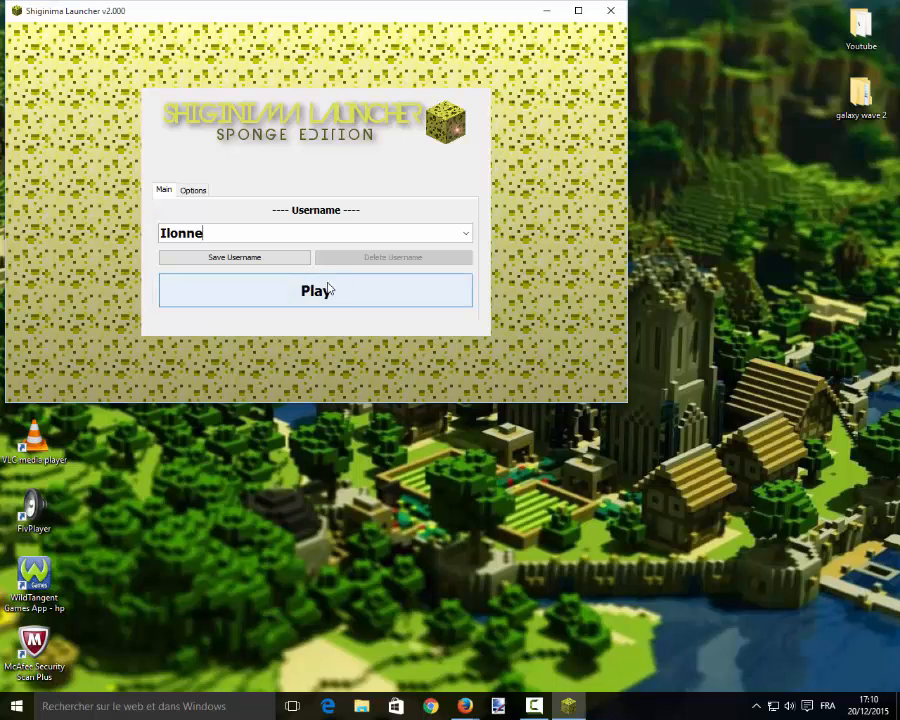
left_click(276, 261)
left_click(323, 292)
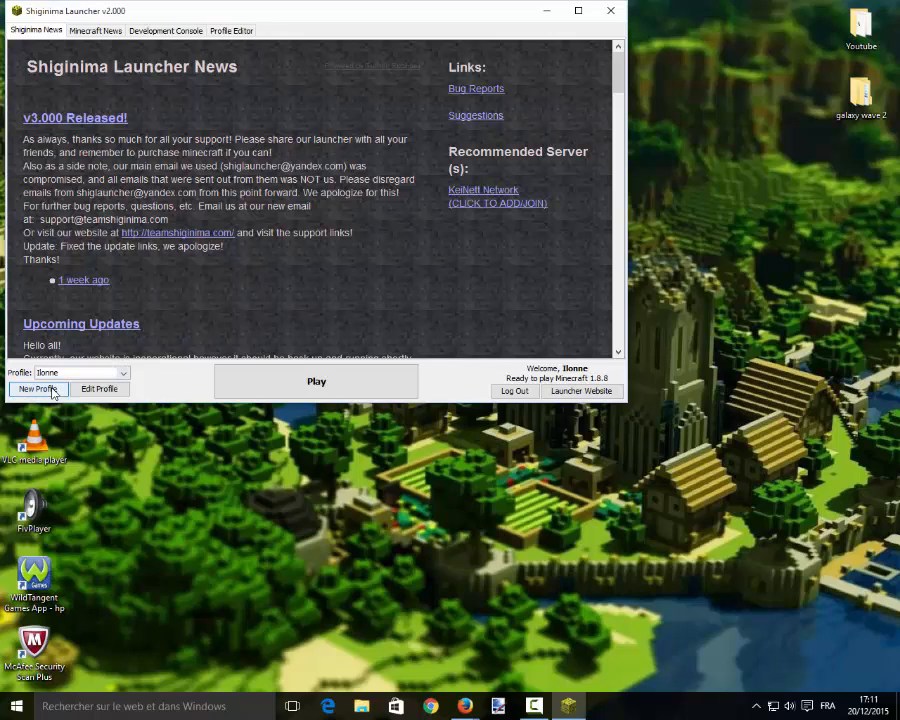
Look through the available profiles and start a new profile named Youtube
left_click(124, 374)
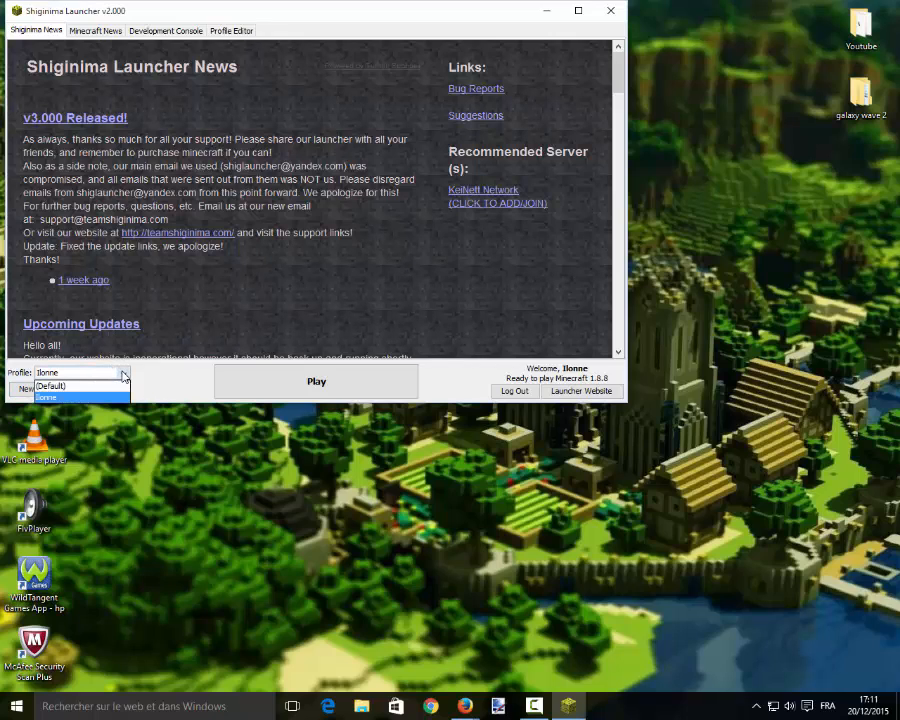
left_click(121, 373)
left_click(44, 390)
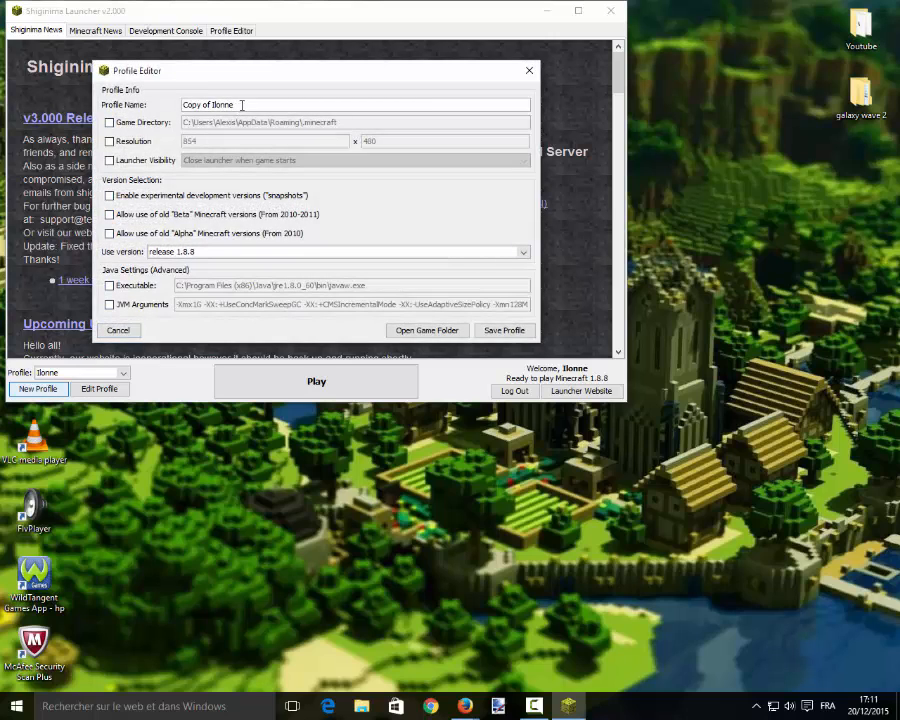
left_click_drag(240, 106, 185, 105)
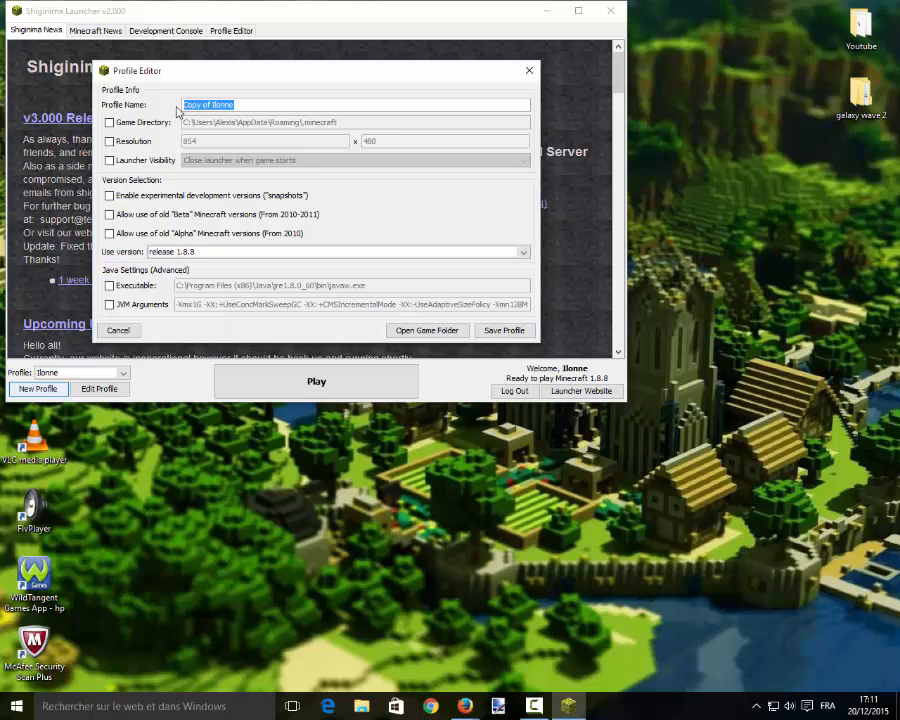
type("Youtube")
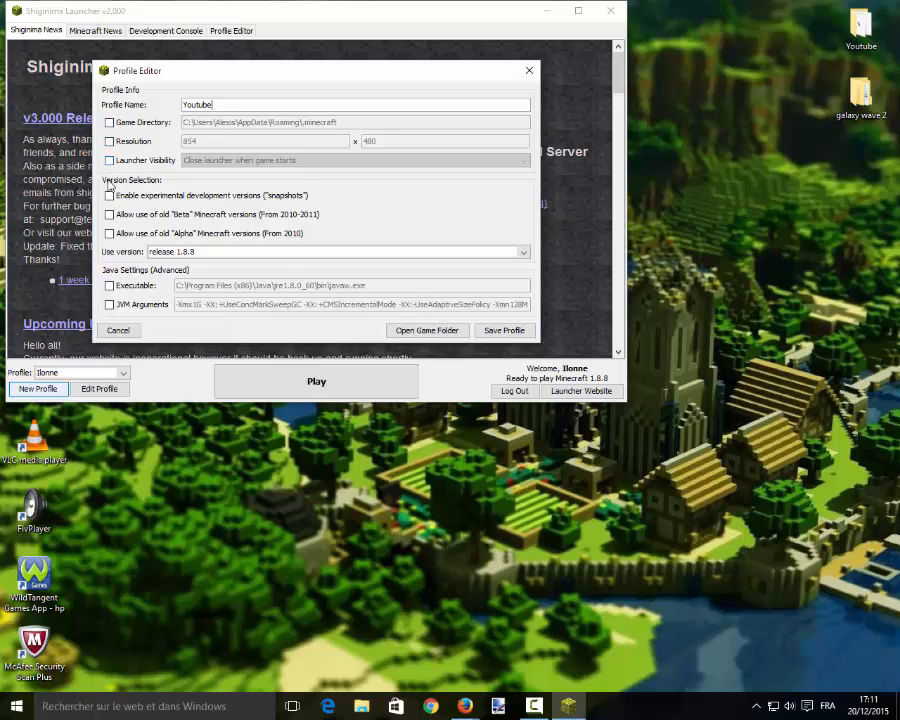
Browse the Minecraft versions for the new profile, choose release 1.8.8, and cancel the profile
left_click(157, 252)
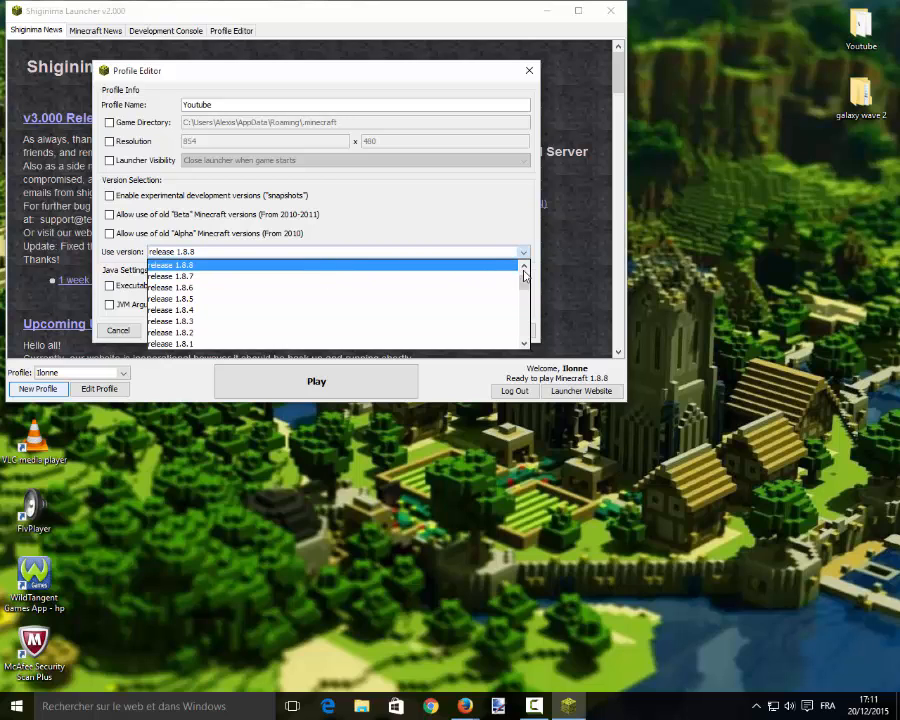
scroll(221, 284, "down", 3)
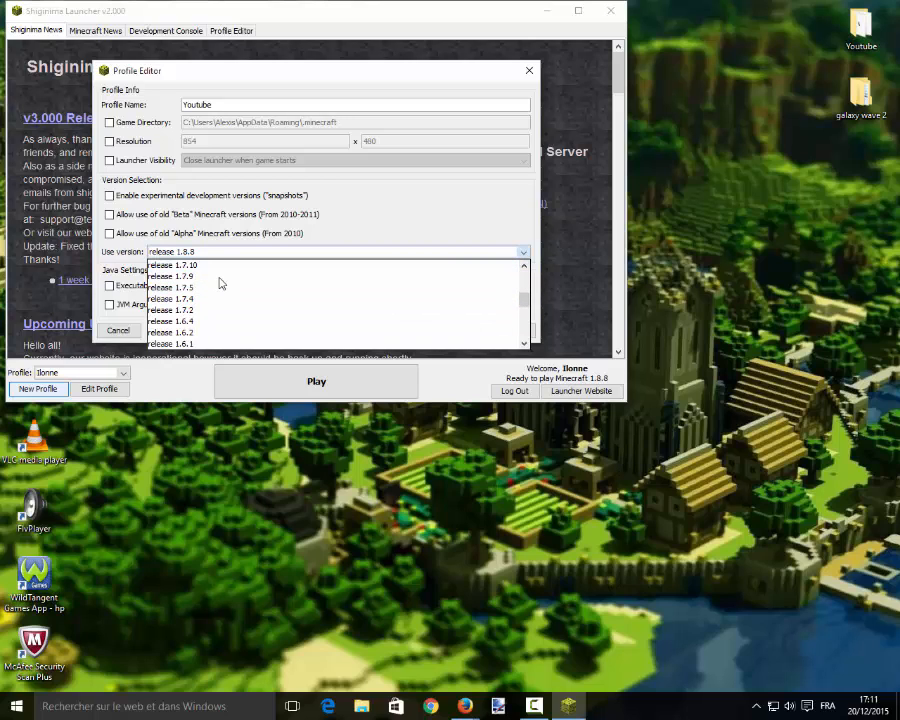
scroll(221, 284, "down", 6)
scroll(254, 340, "up", 5)
scroll(254, 330, "up", 4)
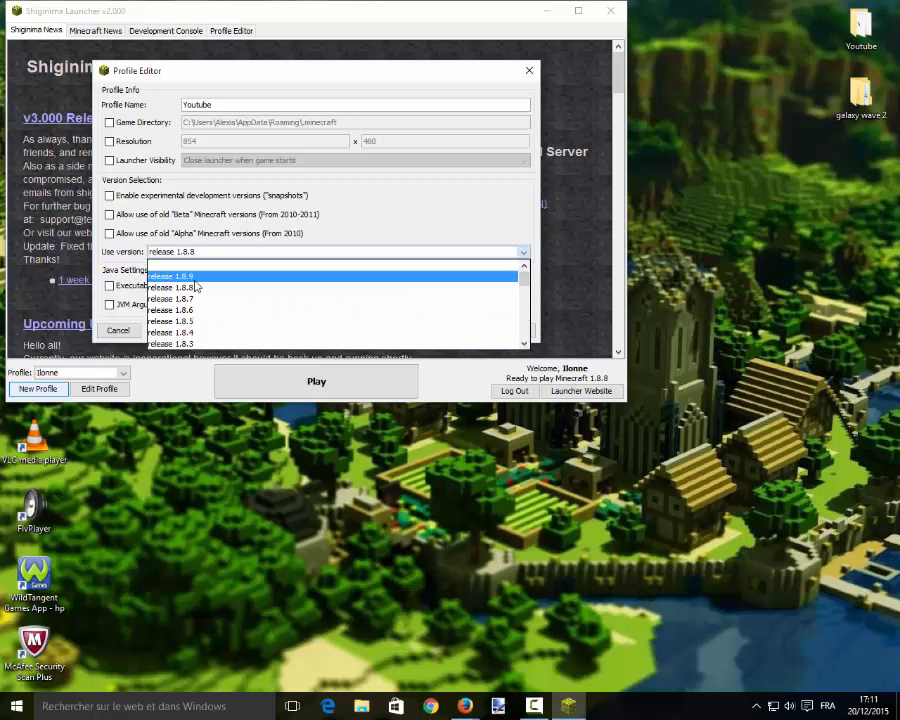
left_click(199, 289)
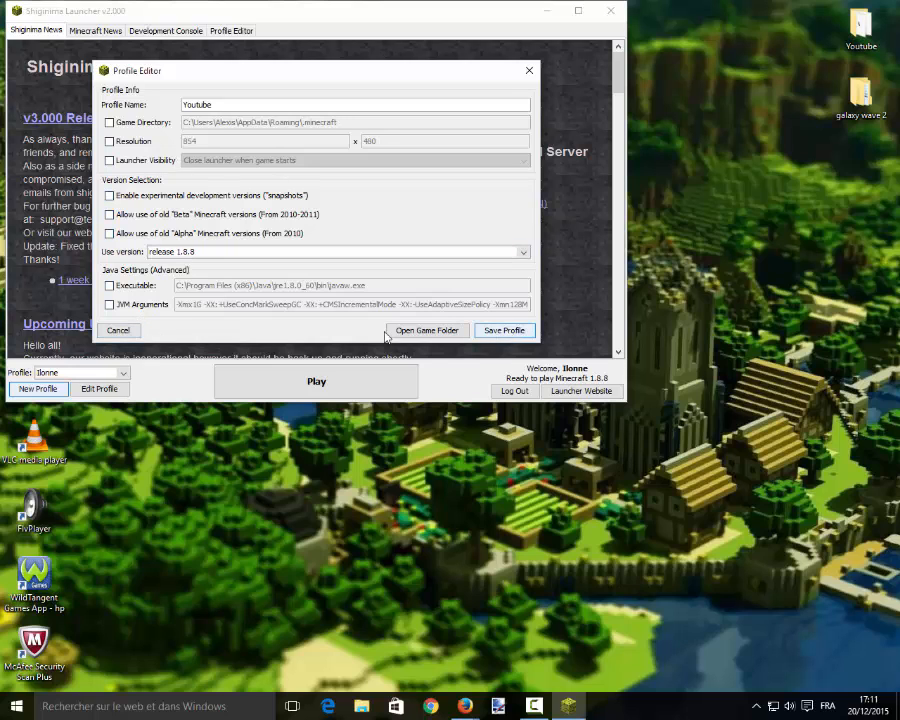
left_click(133, 331)
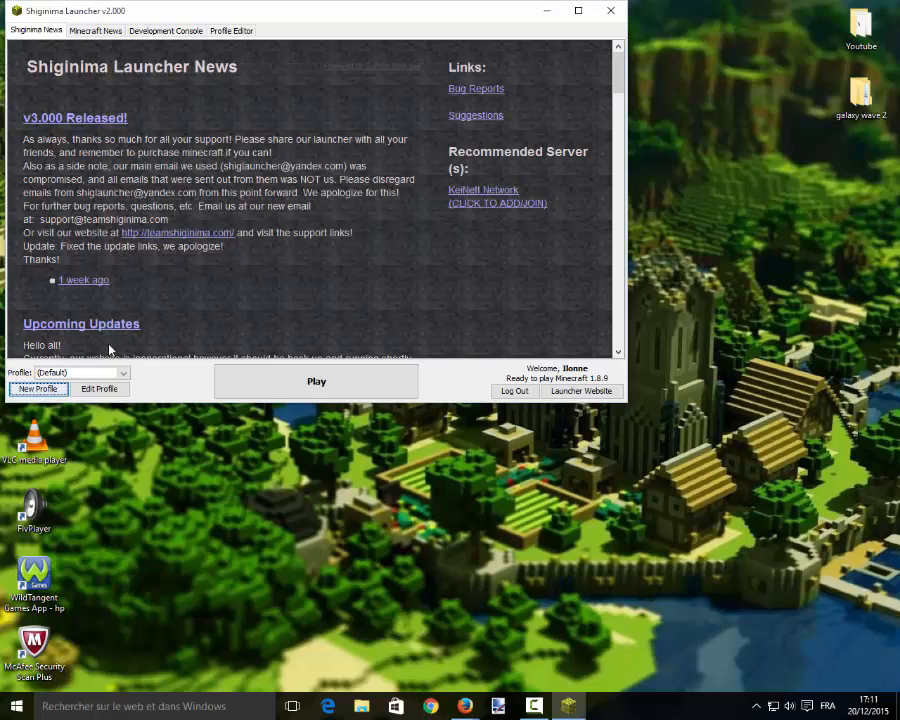
Select the player's own profile instead of the default one and log in to the launcher again
left_click(121, 373)
left_click(97, 395)
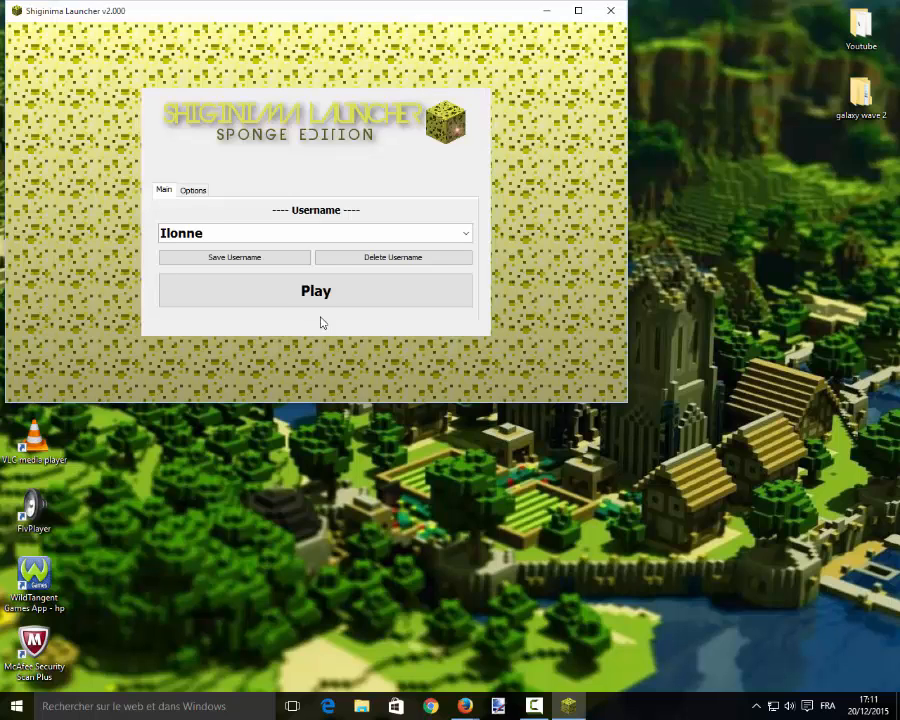
left_click(275, 303)
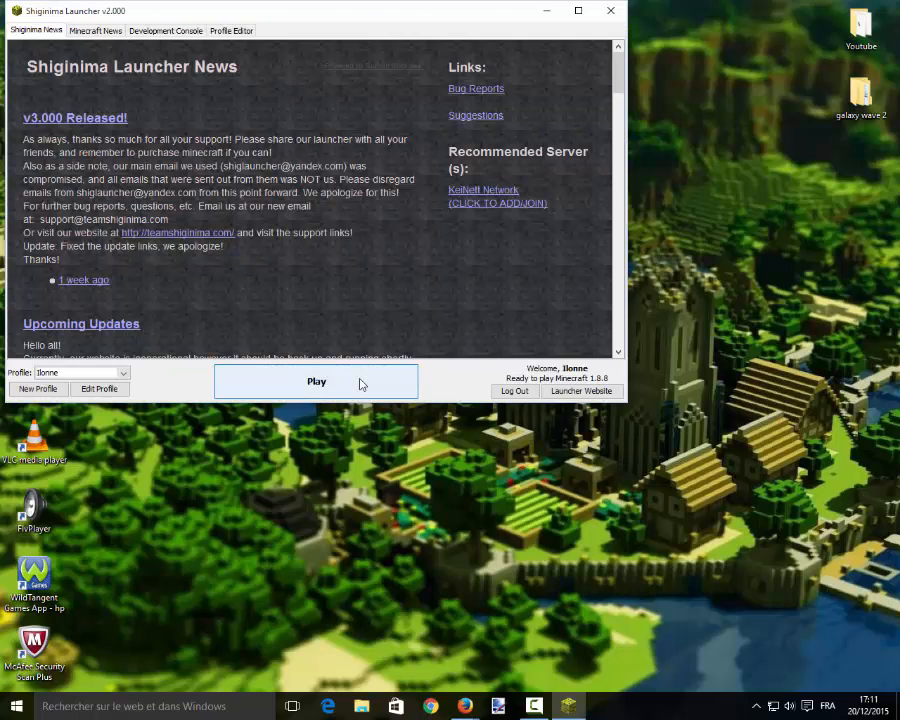
Launch Minecraft 1.8.8 with the selected profile and minimize the game window once its title screen loads
left_click(299, 382)
left_click(318, 382)
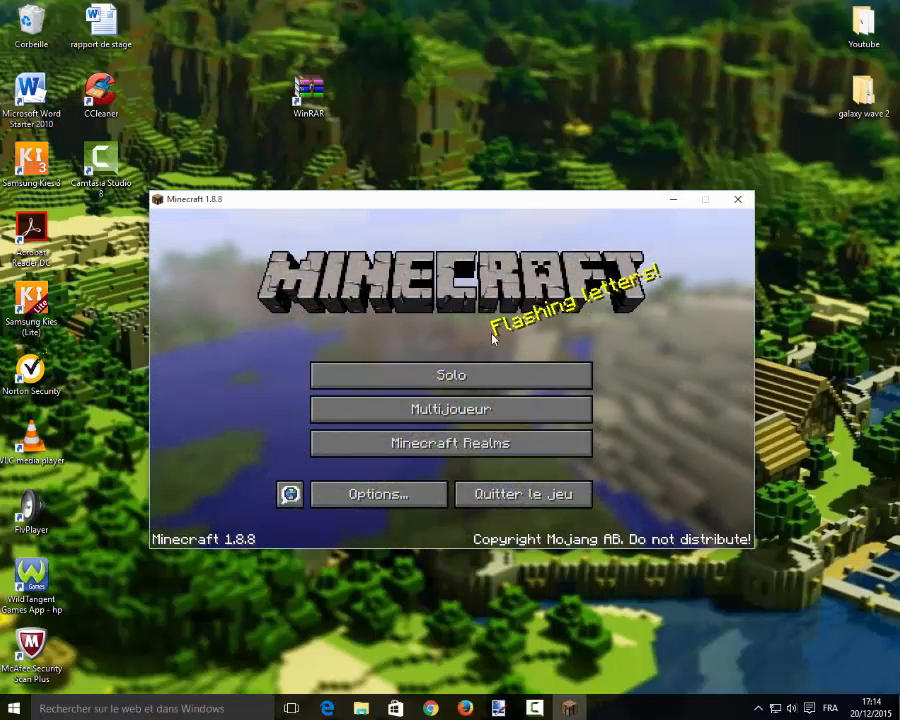
left_click(674, 200)
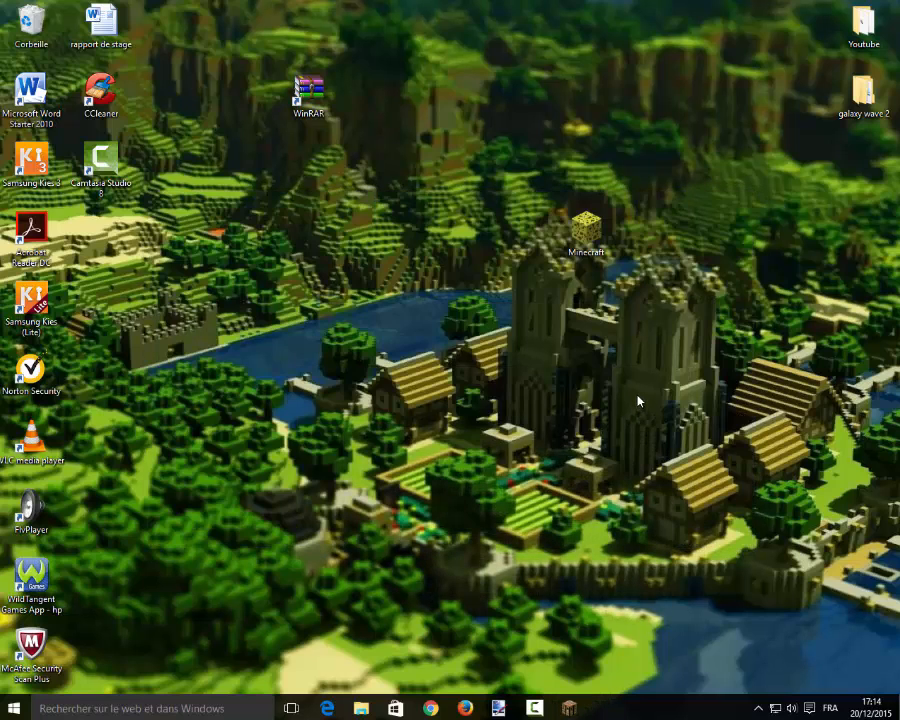